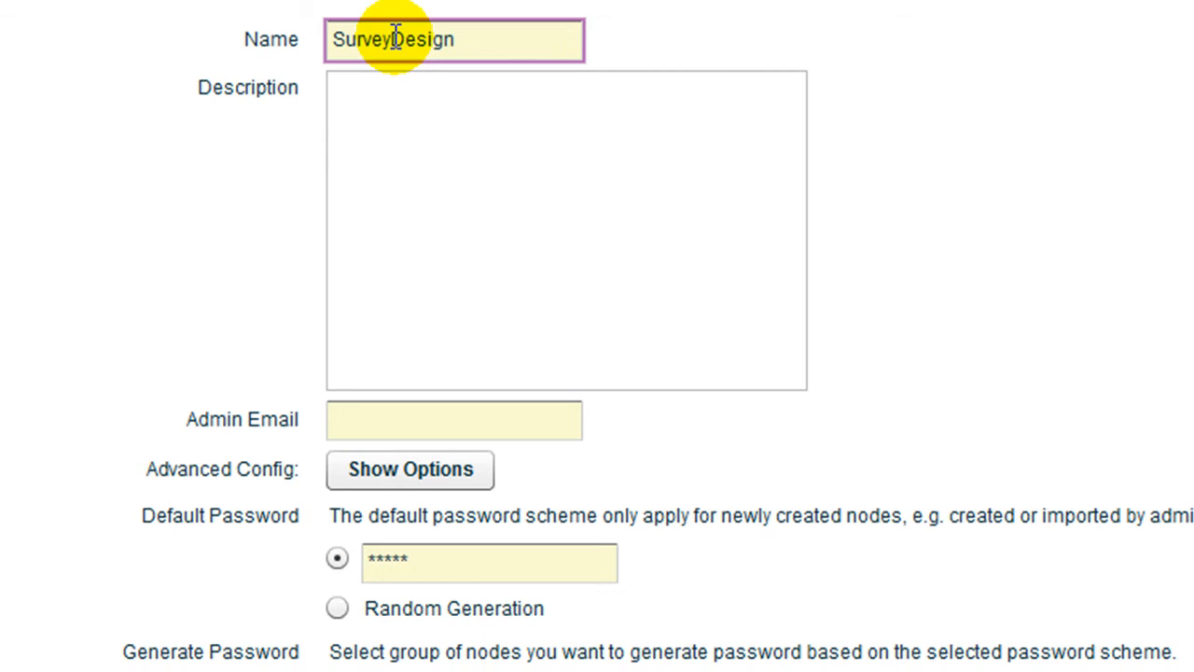
# Step: Enter the description 'This is my survey.' and fill in the admin e-mail address
pyautogui.write('This is my survey.')
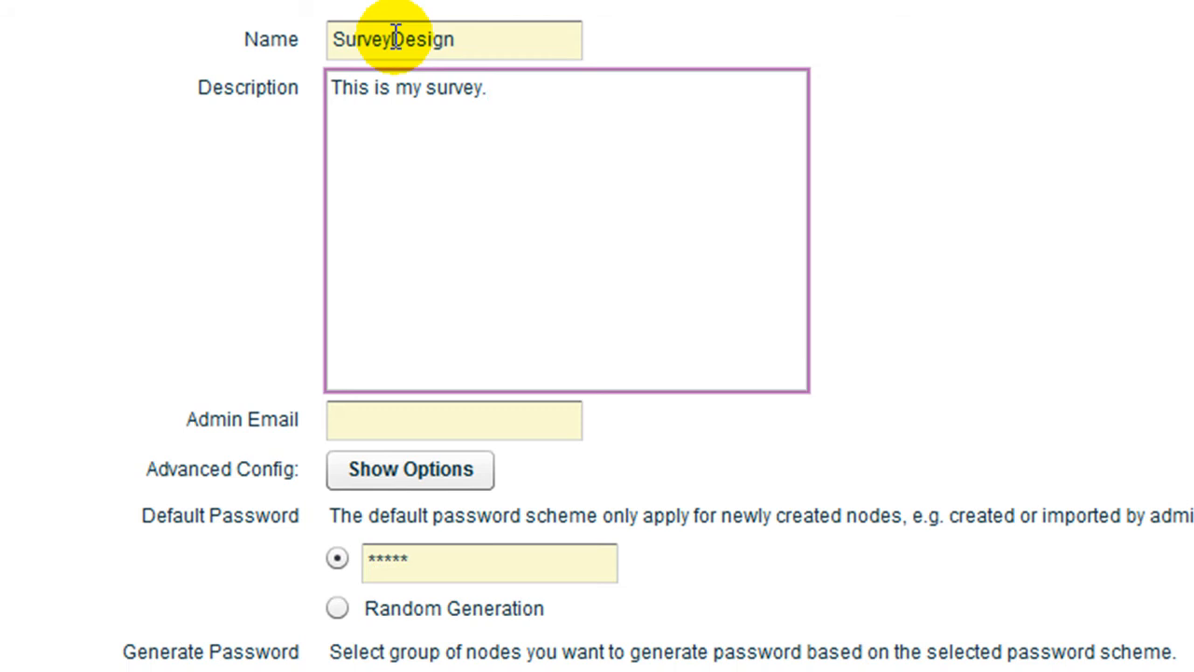
pyautogui.press('Tab')
pyautogui.write('email@email.com')
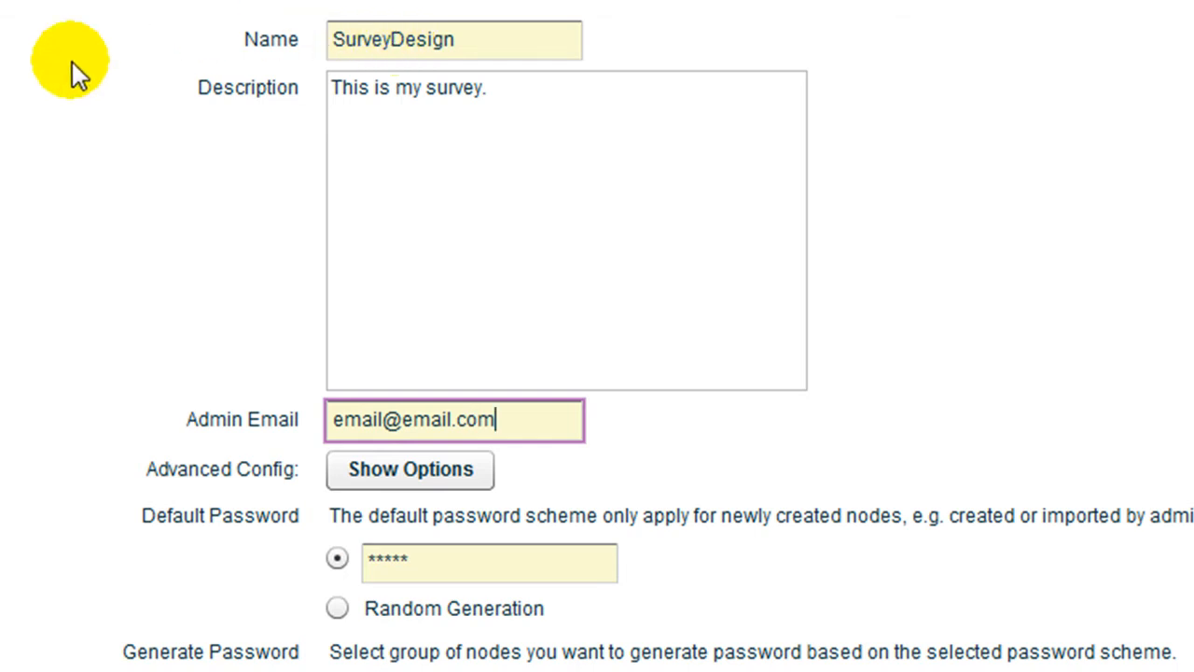
# Step: Collapse the advanced options and save the project preferences
pyautogui.click(410, 469)
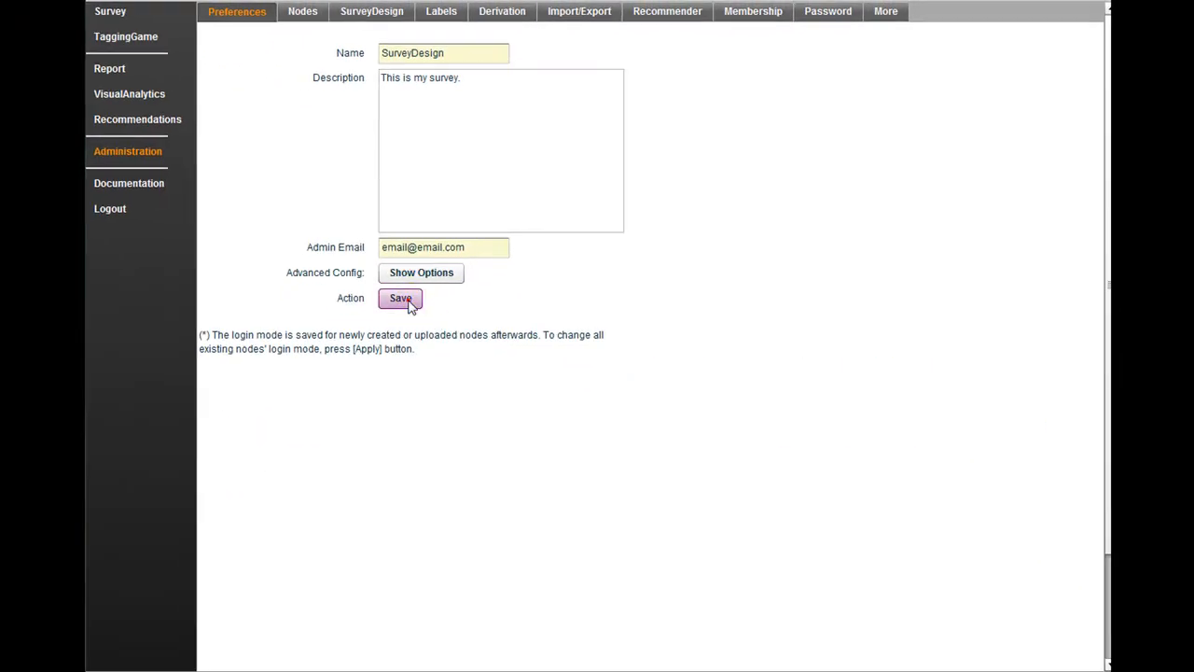
pyautogui.click(411, 306)
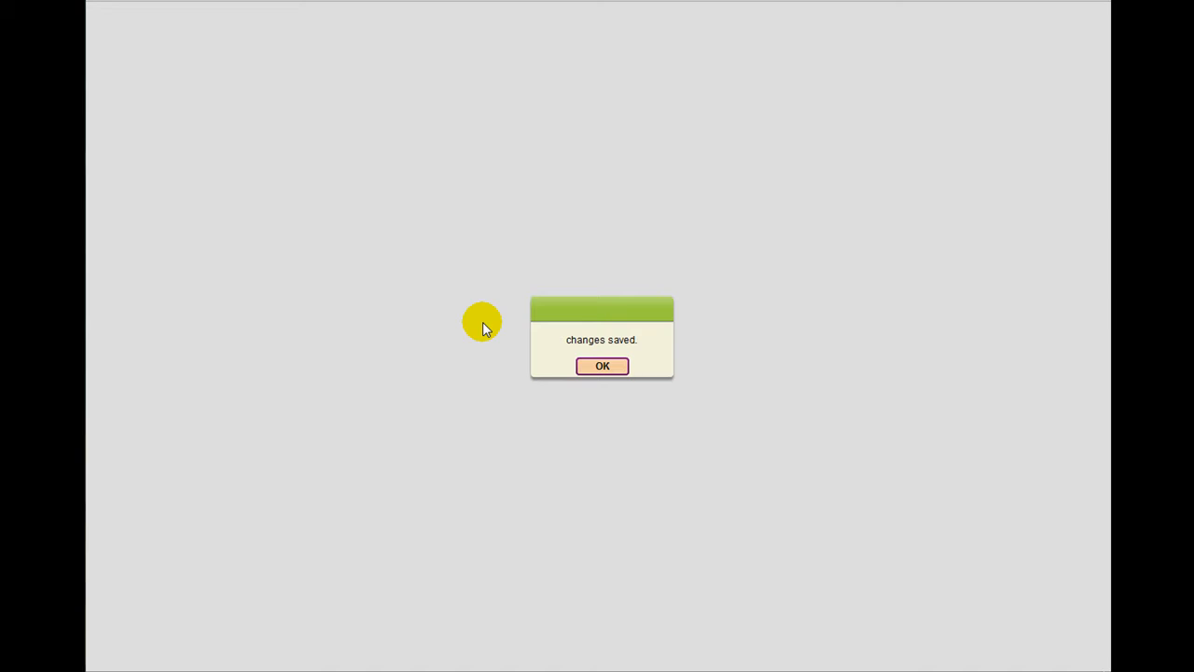
pyautogui.click(580, 366)
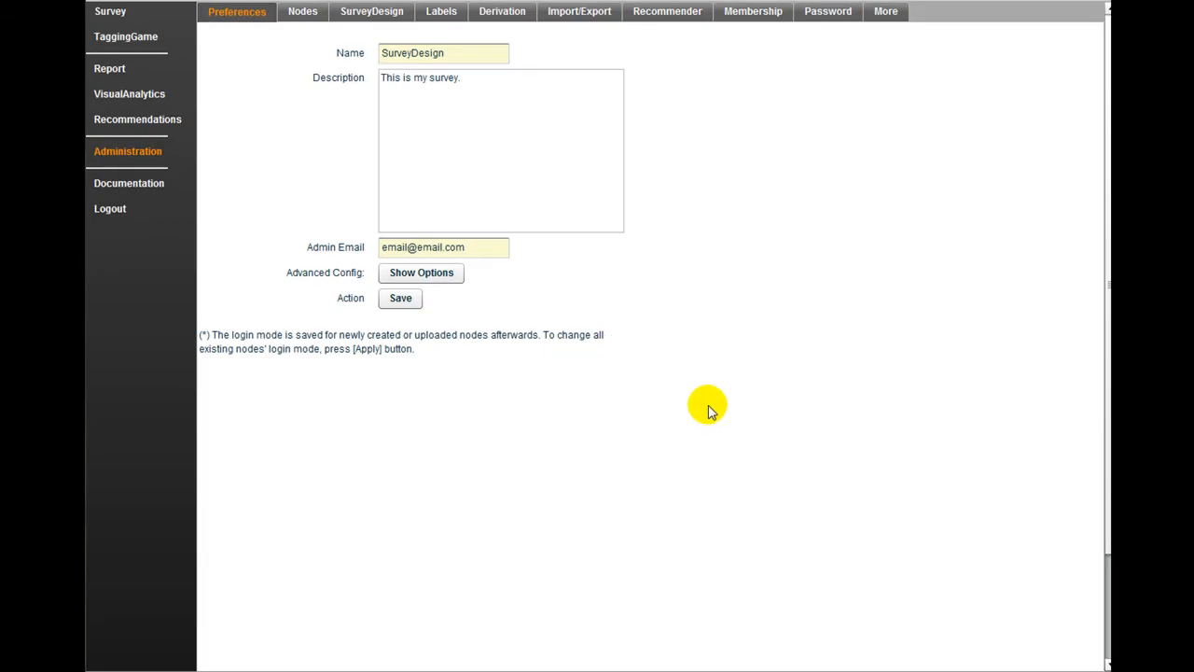
# Step: Create a new Choice-type question labelled 'Question 1' in the SurveyDesign question list
pyautogui.click(374, 13)
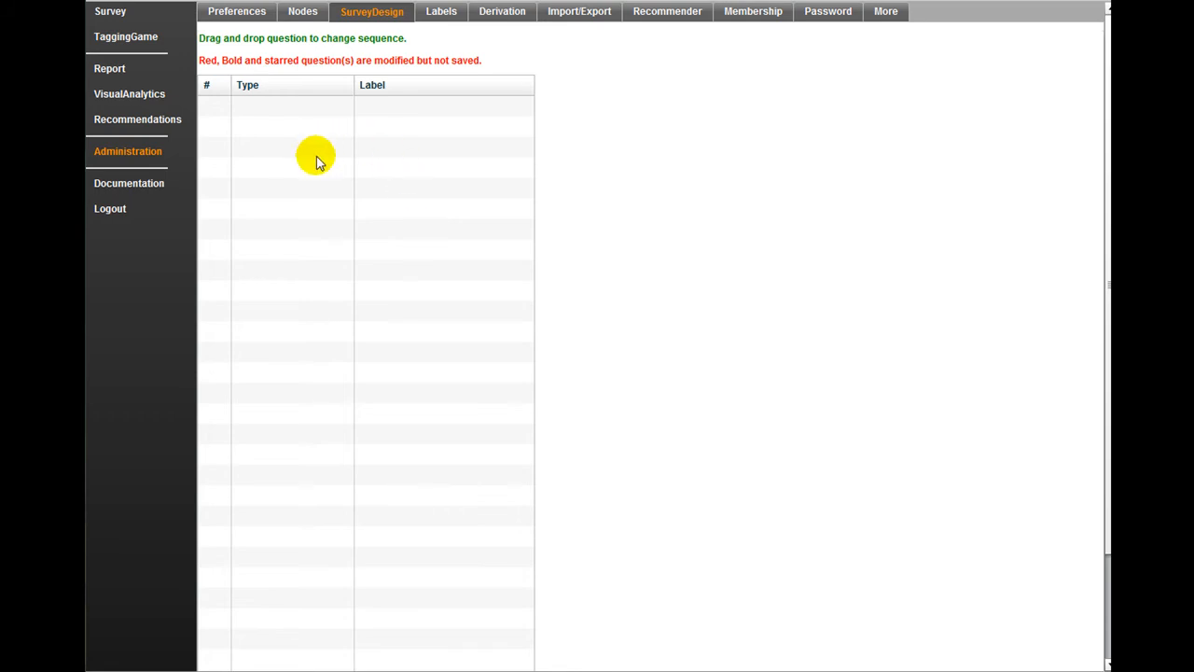
pyautogui.scroll(-3, 316, 161)
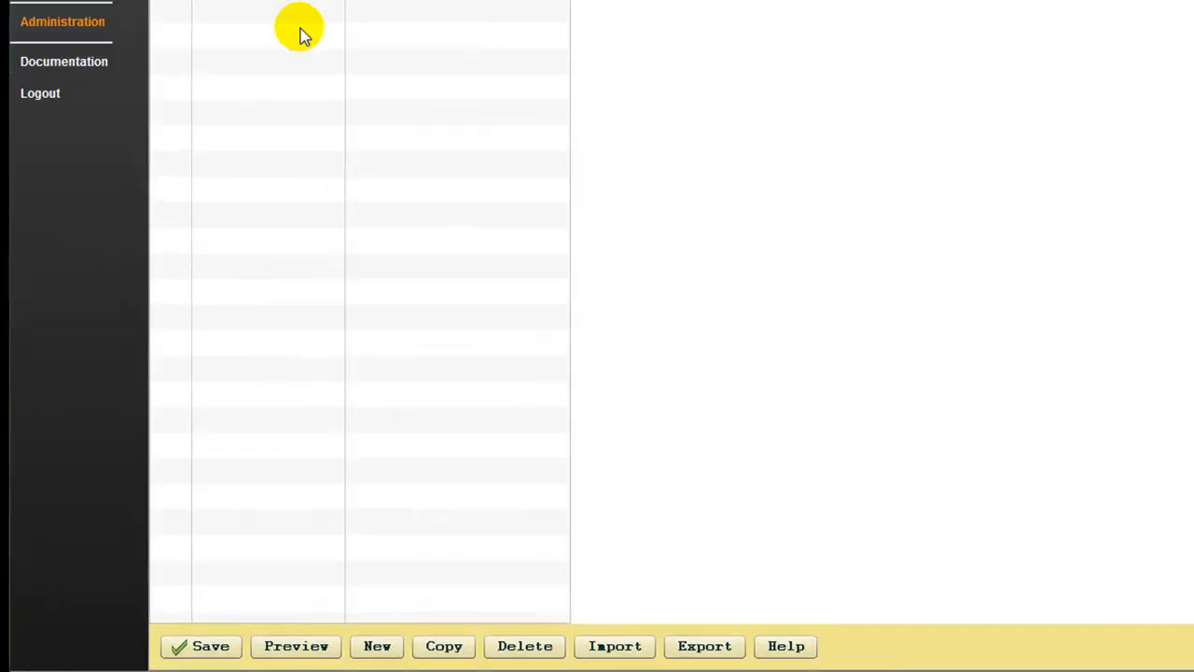
pyautogui.click(377, 646)
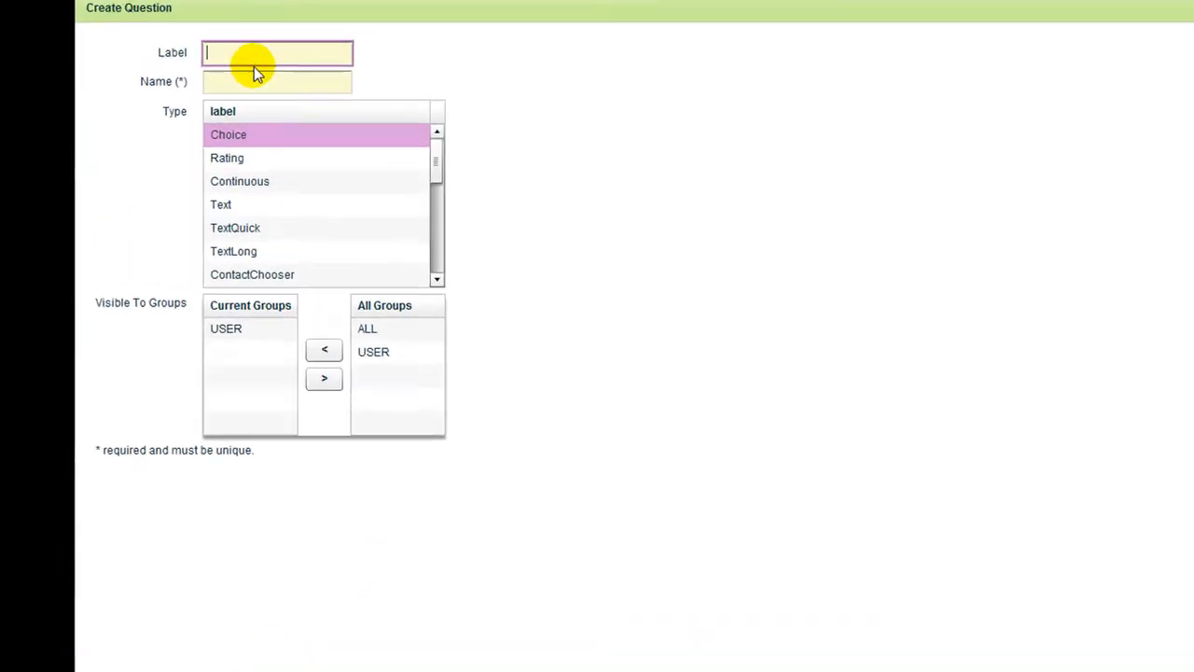
pyautogui.click(240, 53)
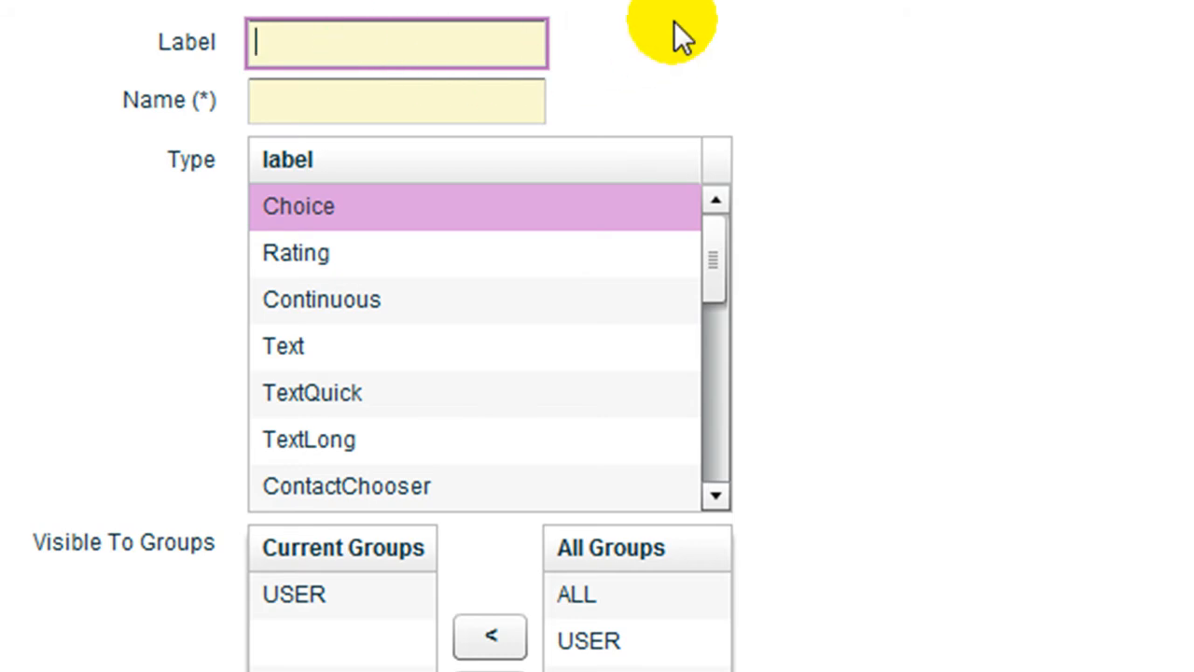
pyautogui.write('Question 1')
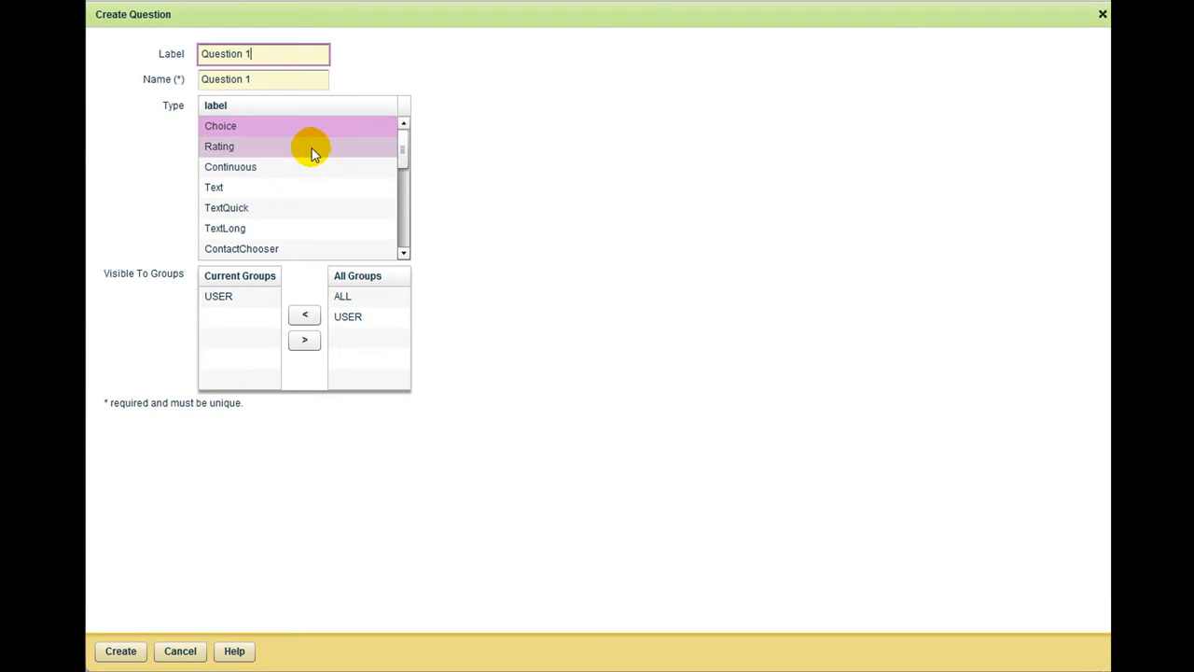
pyautogui.click(269, 130)
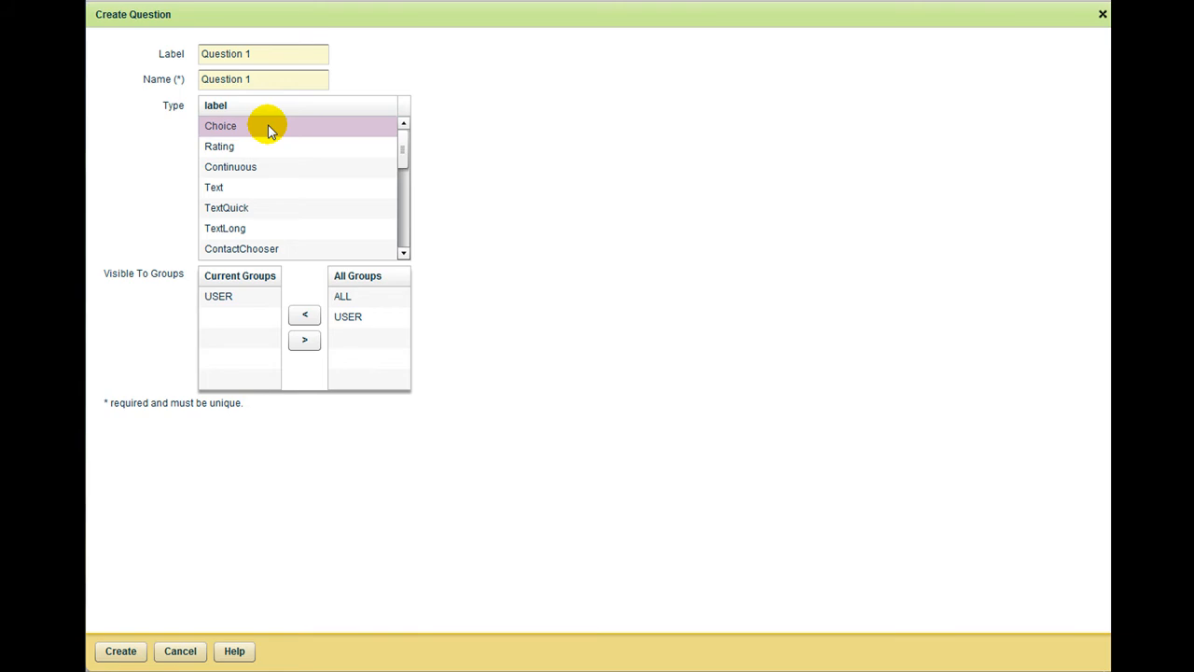
pyautogui.click(121, 650)
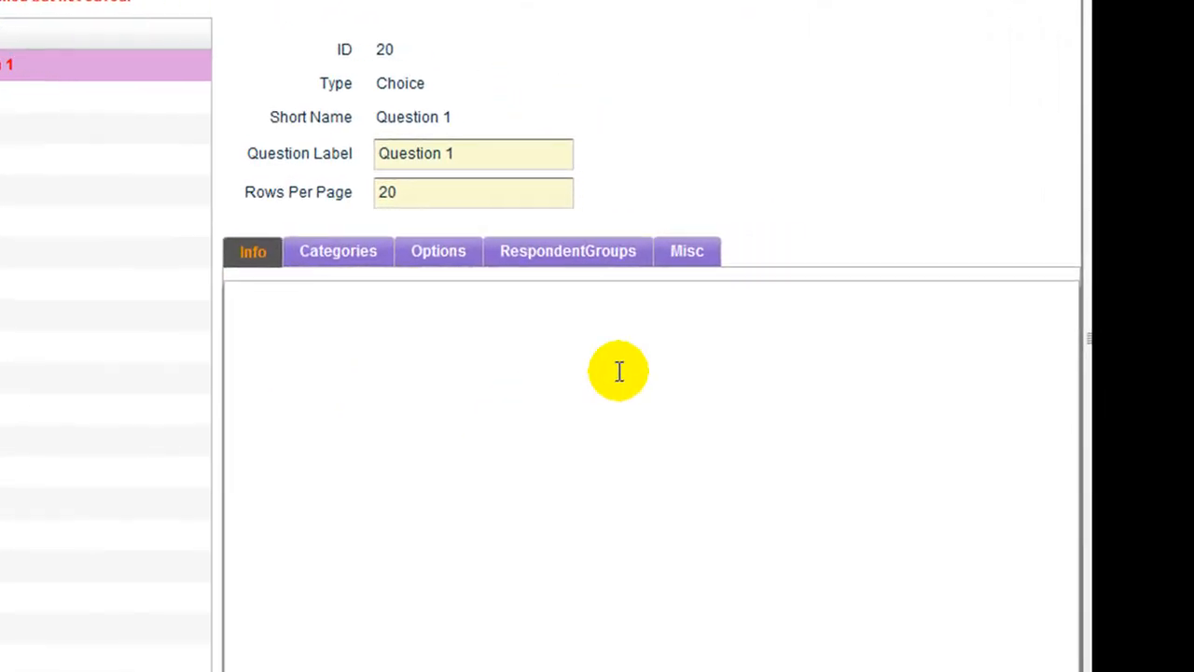
# Step: Give Question 1 the text 'What type of chocolate do you like the best?' and pick the Crunch category
pyautogui.click(323, 311)
pyautogui.write('What type of chocolate do you like the best?')
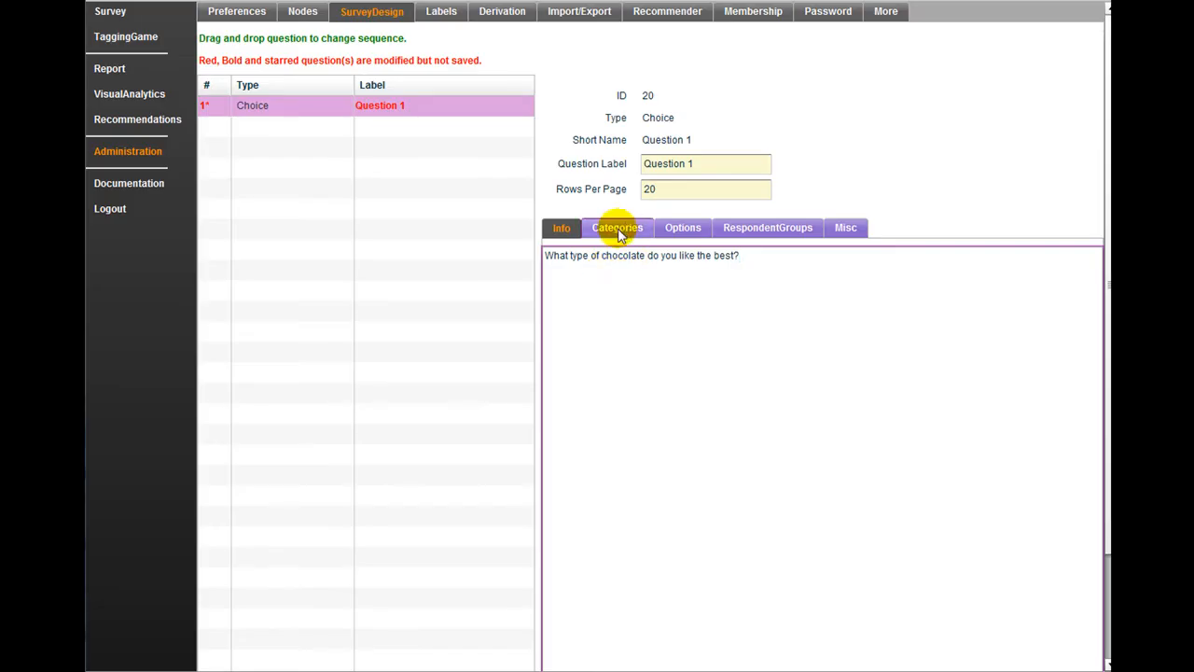
pyautogui.click(342, 258)
pyautogui.click(688, 300)
pyautogui.scroll(-3, 687, 299)
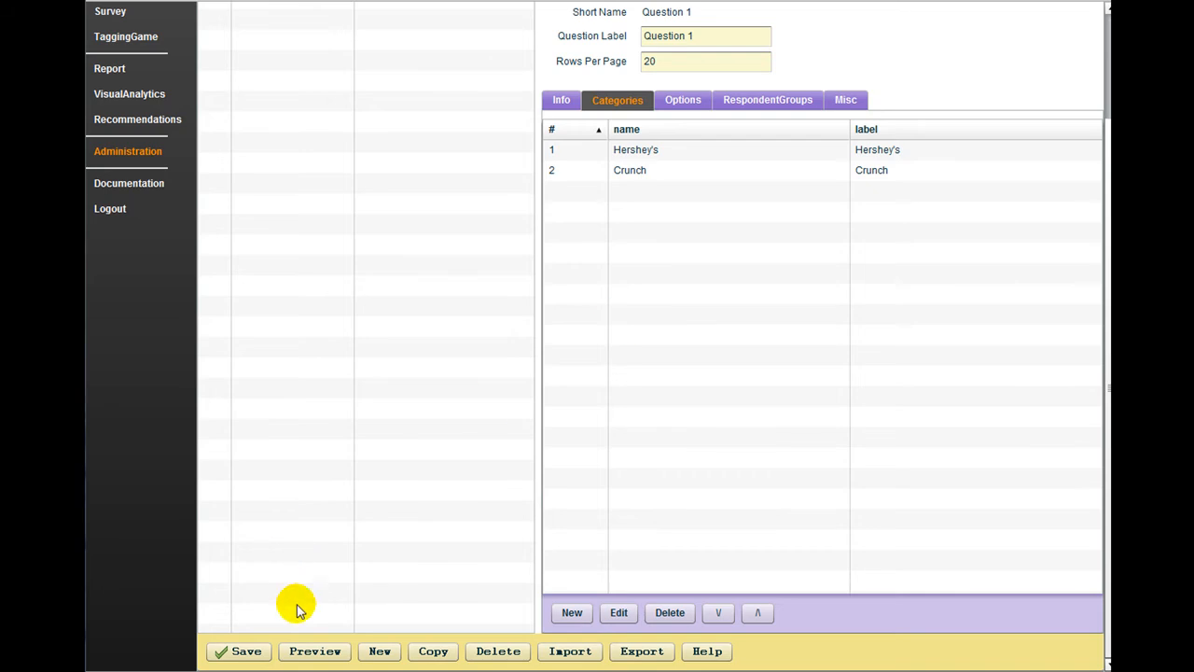
# Step: Save Question 1 with its Hershey's and Crunch categories
pyautogui.click(252, 651)
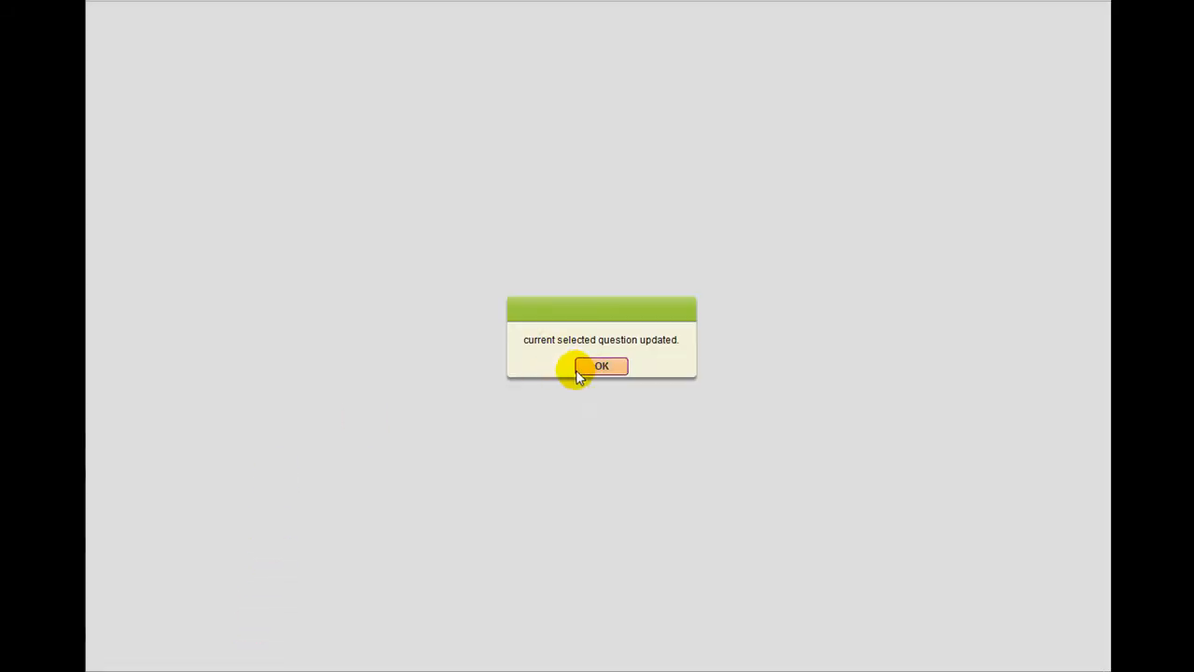
pyautogui.click(583, 365)
pyautogui.scroll(4, 353, 349)
pyautogui.scroll(-4, 352, 350)
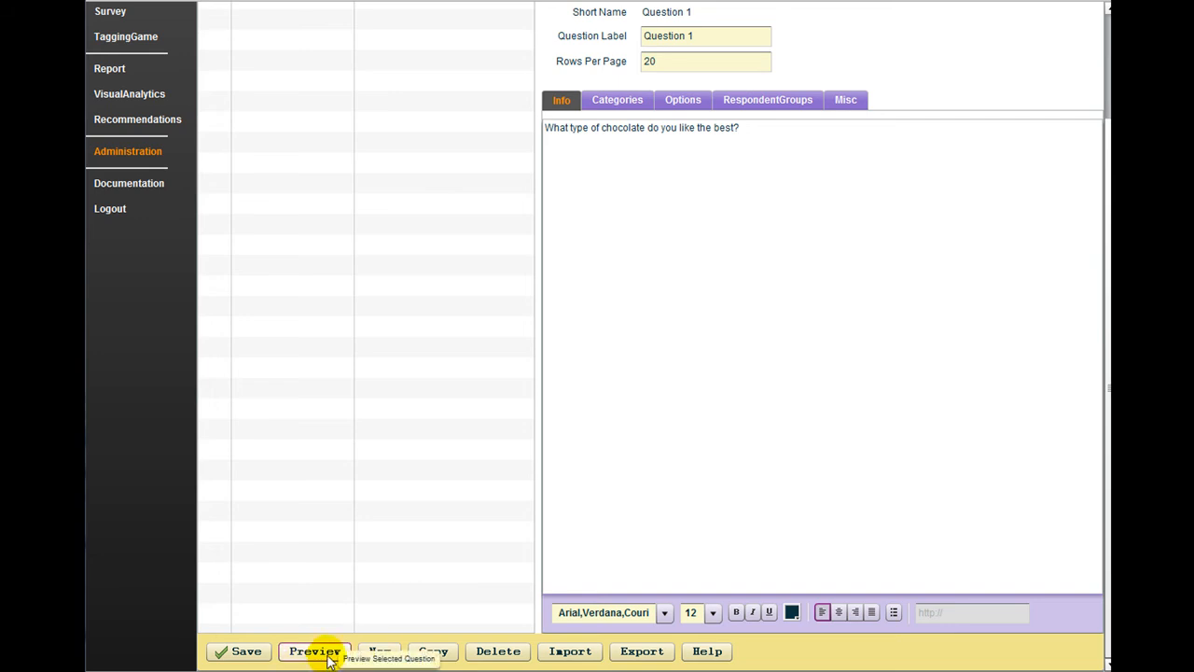
pyautogui.scroll(3, 308, 419)
# Step: Try the chocolate question on the survey page with Hershey's and Crunch ticked, then go back to Administration
pyautogui.click(110, 12)
pyautogui.click(211, 83)
pyautogui.click(211, 108)
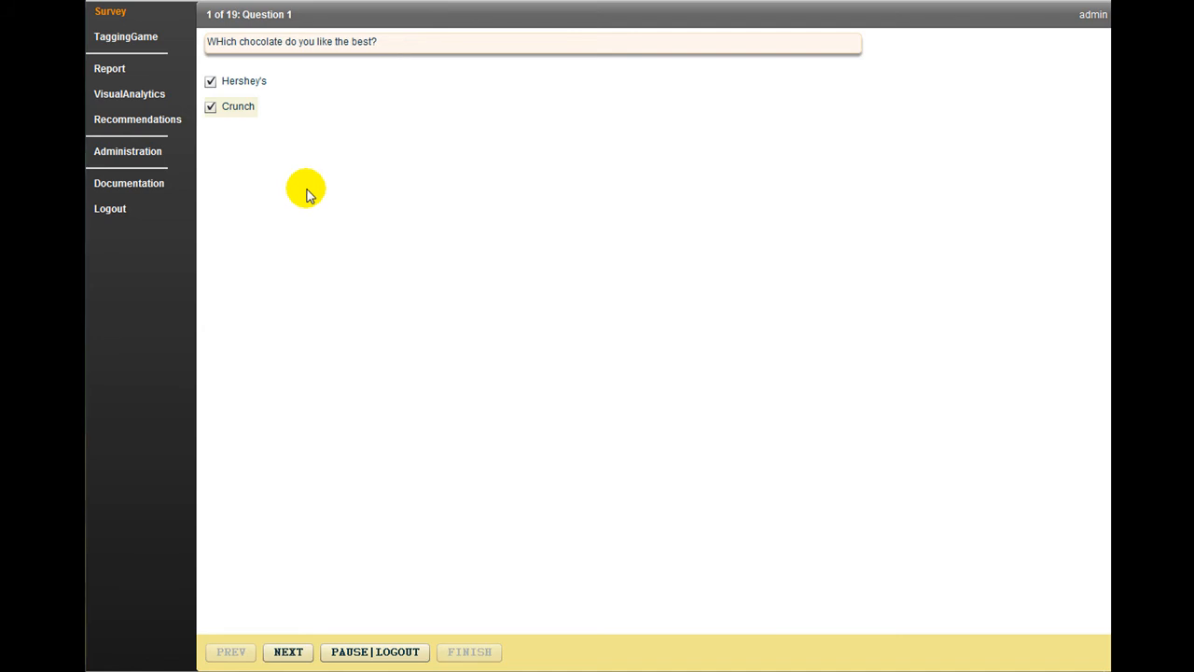
pyautogui.click(140, 152)
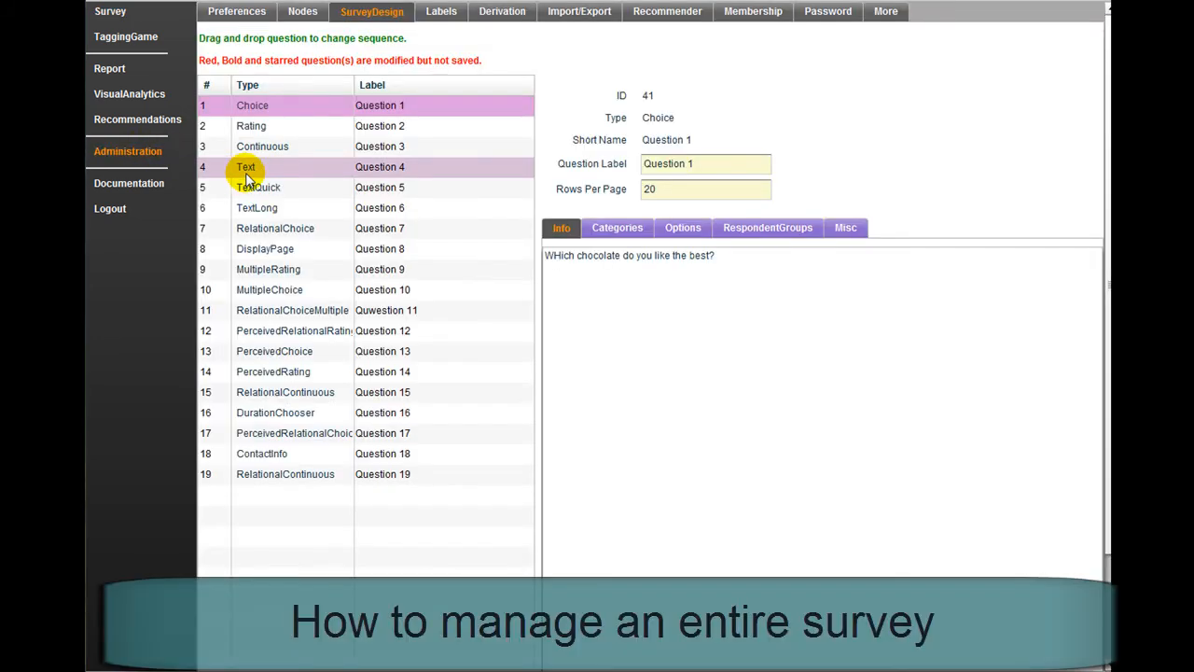
# Step: Reorder the questions so Question 12 is seventh and the Text question Question 4 eighth, then save
pyautogui.moveTo(248, 173); pyautogui.dragTo(274, 227)
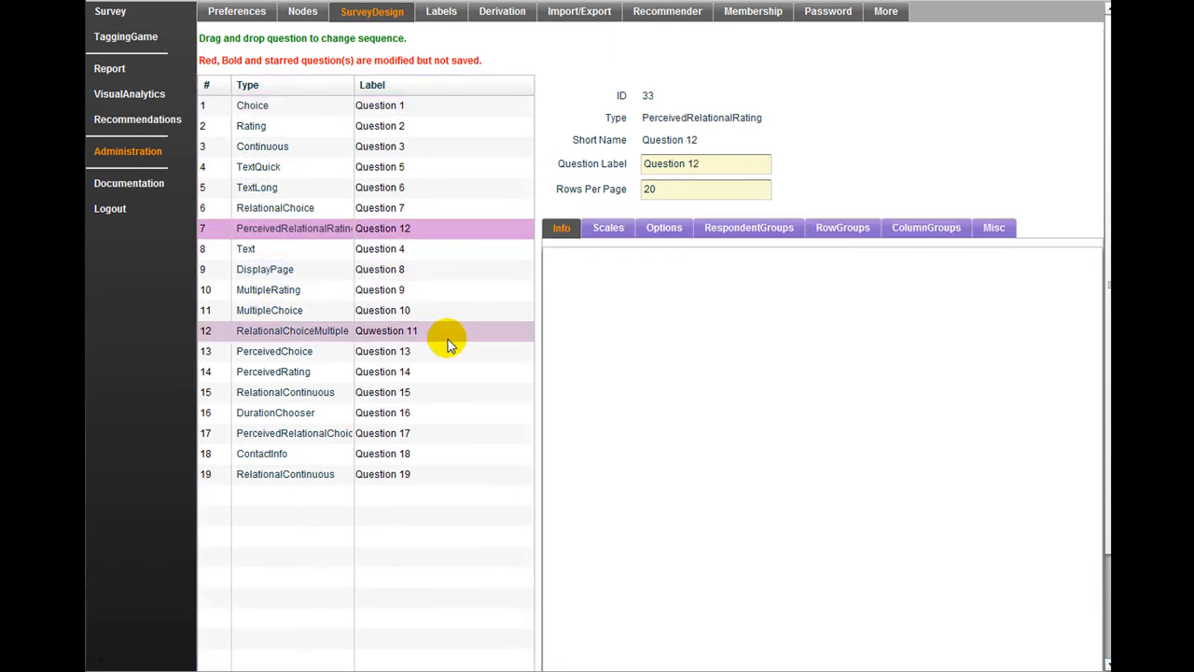
pyautogui.scroll(-2, 447, 352)
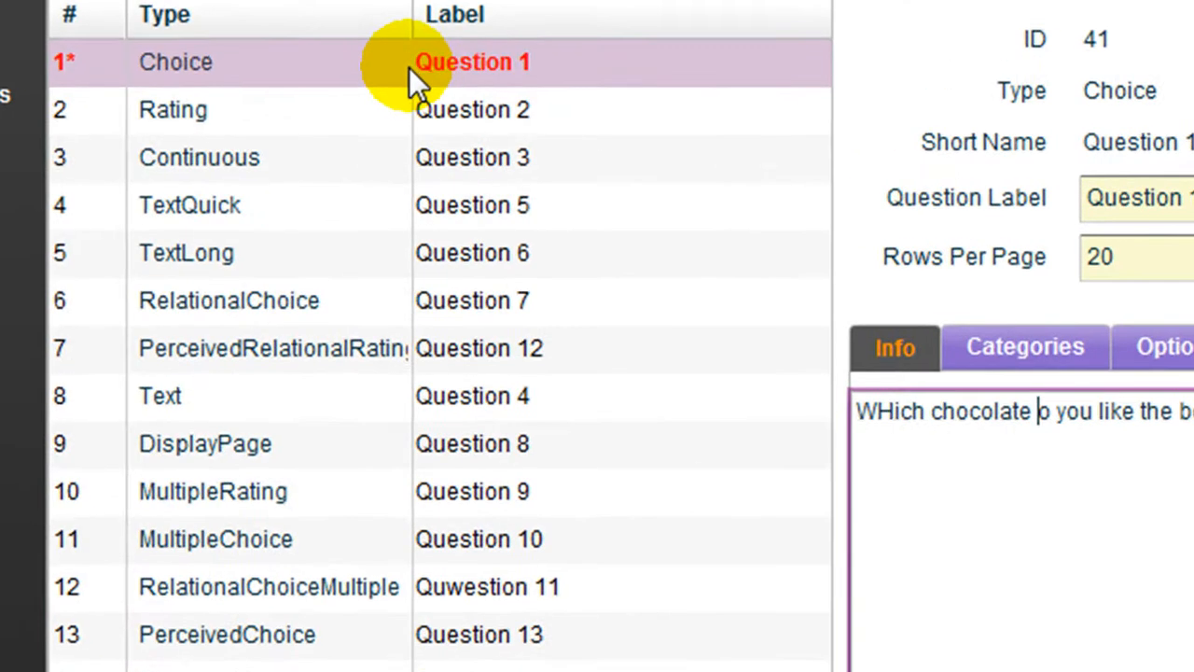
pyautogui.scroll(-2, 360, 162)
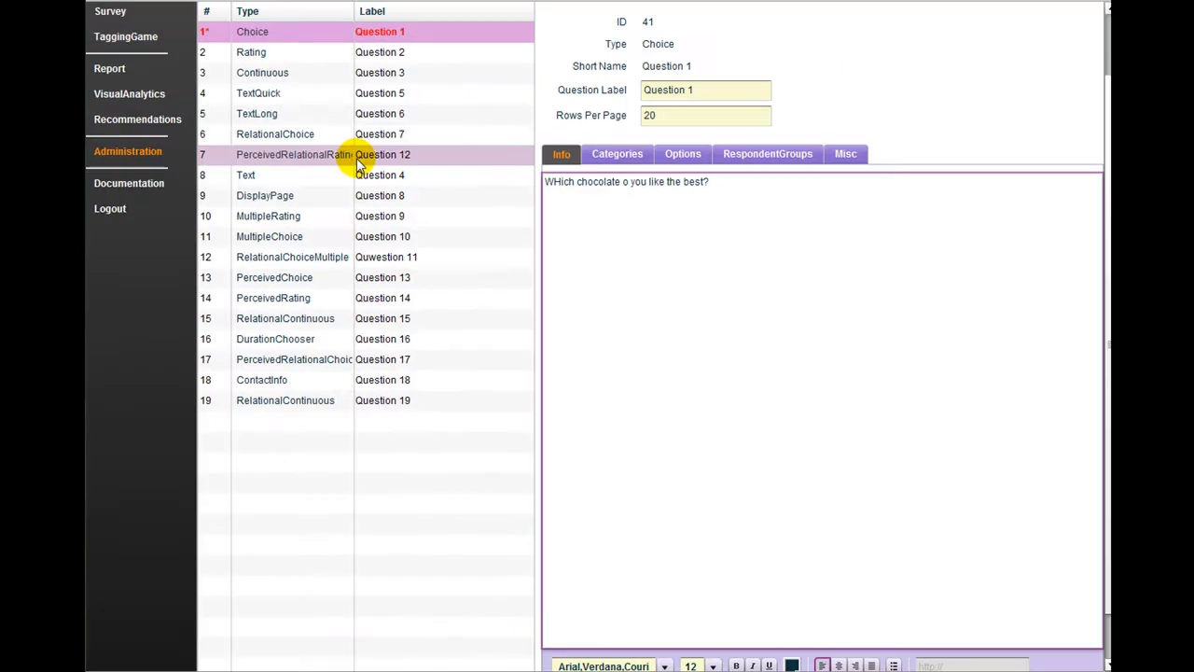
pyautogui.click(237, 650)
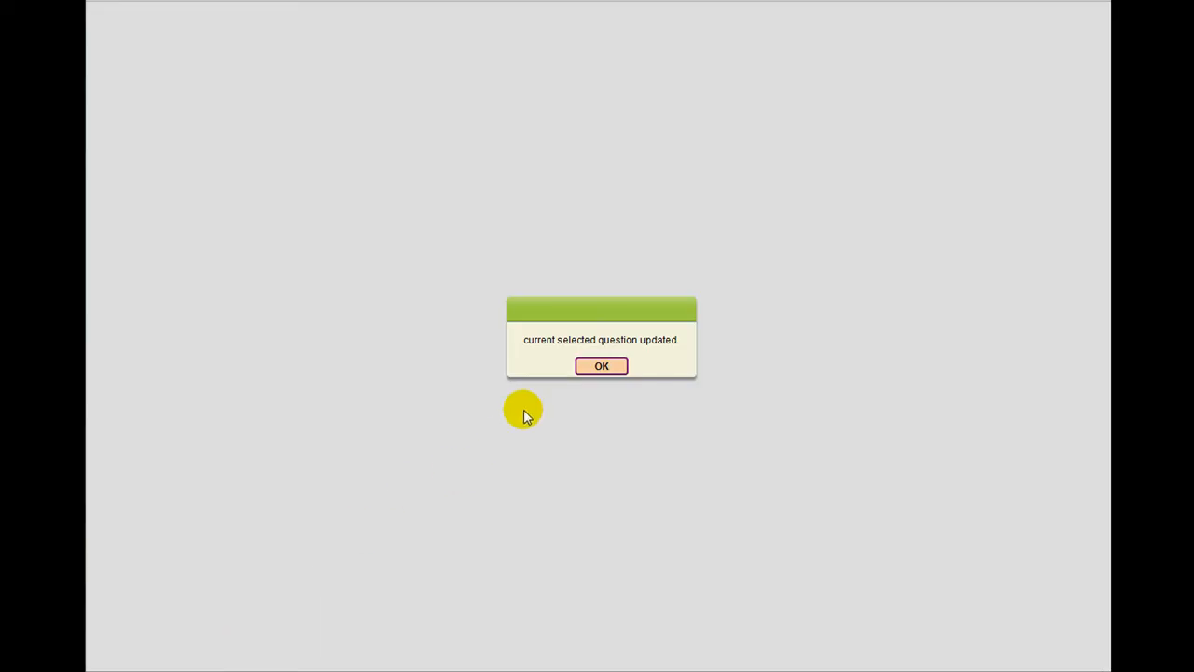
pyautogui.click(601, 366)
pyautogui.scroll(3, 413, 315)
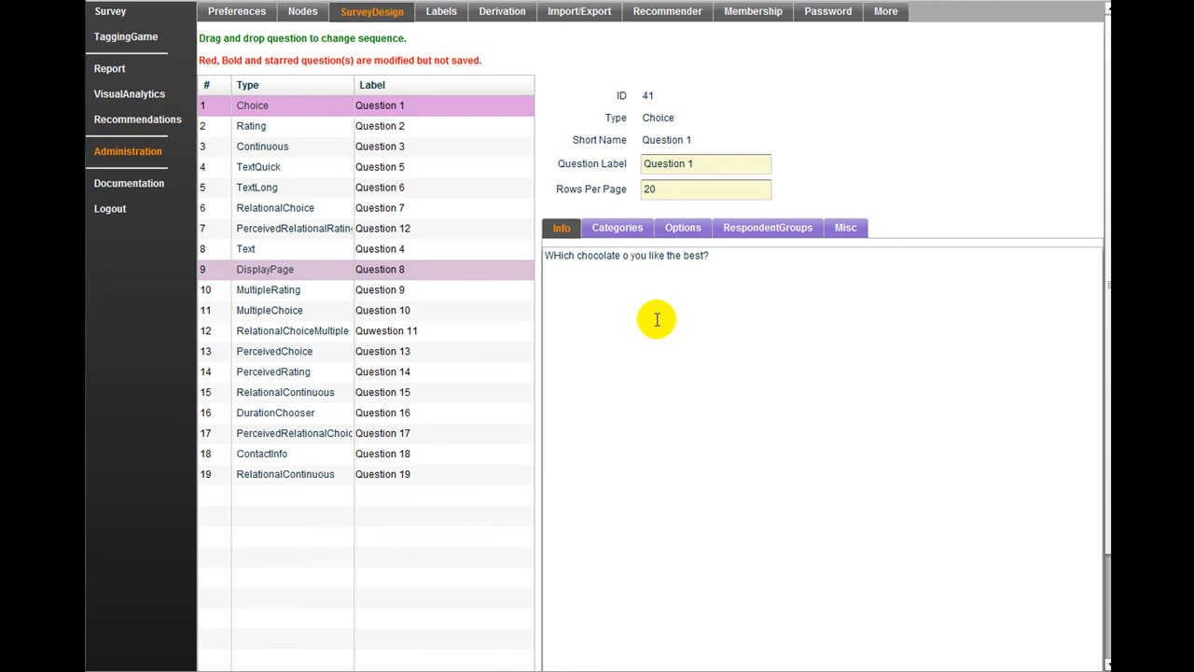
# Step: Switch the default password for new nodes from a fixed password to Random Generation
pyautogui.click(227, 14)
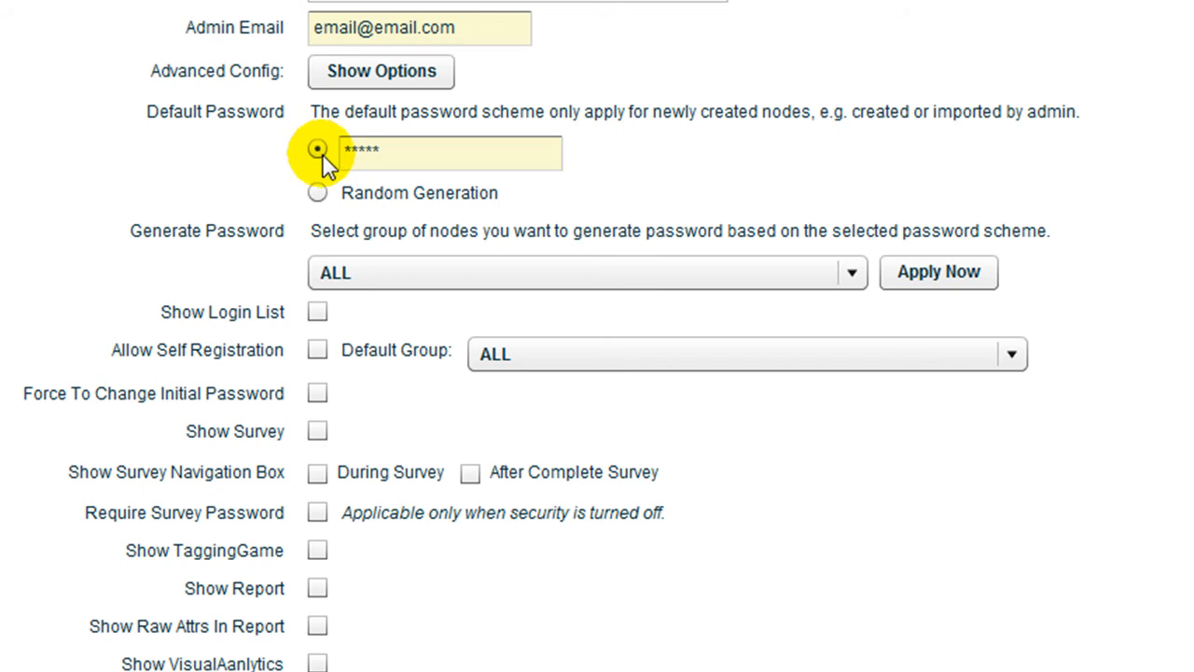
pyautogui.click(384, 319)
pyautogui.doubleClick(378, 146)
pyautogui.write('*')
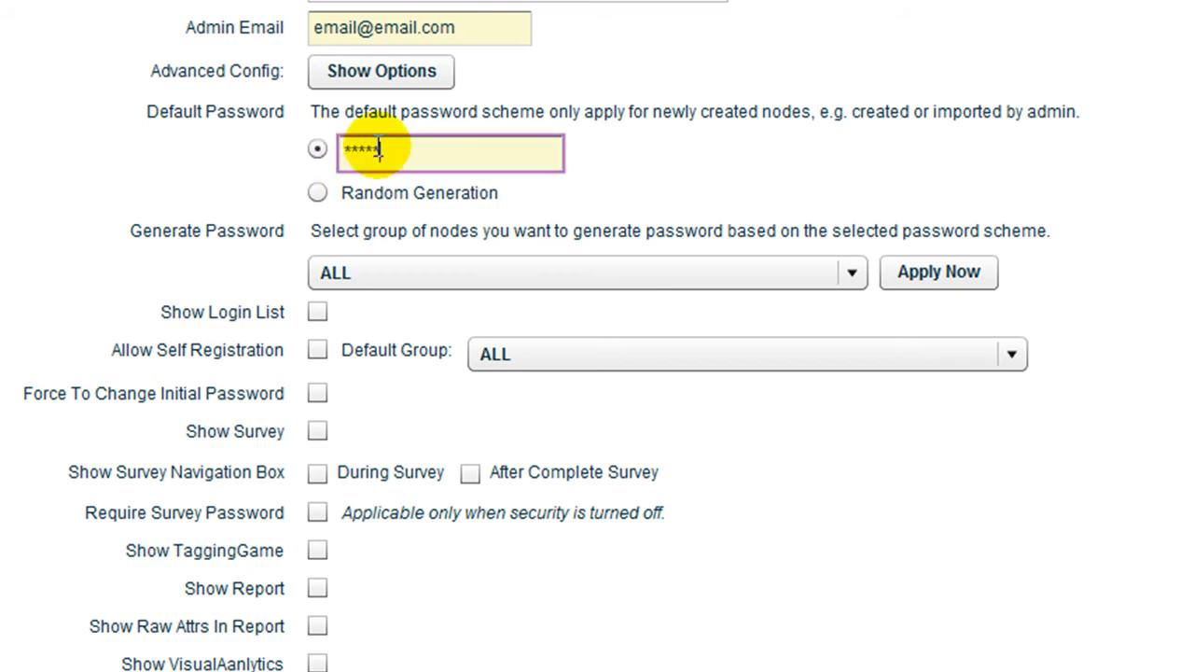
pyautogui.click(317, 193)
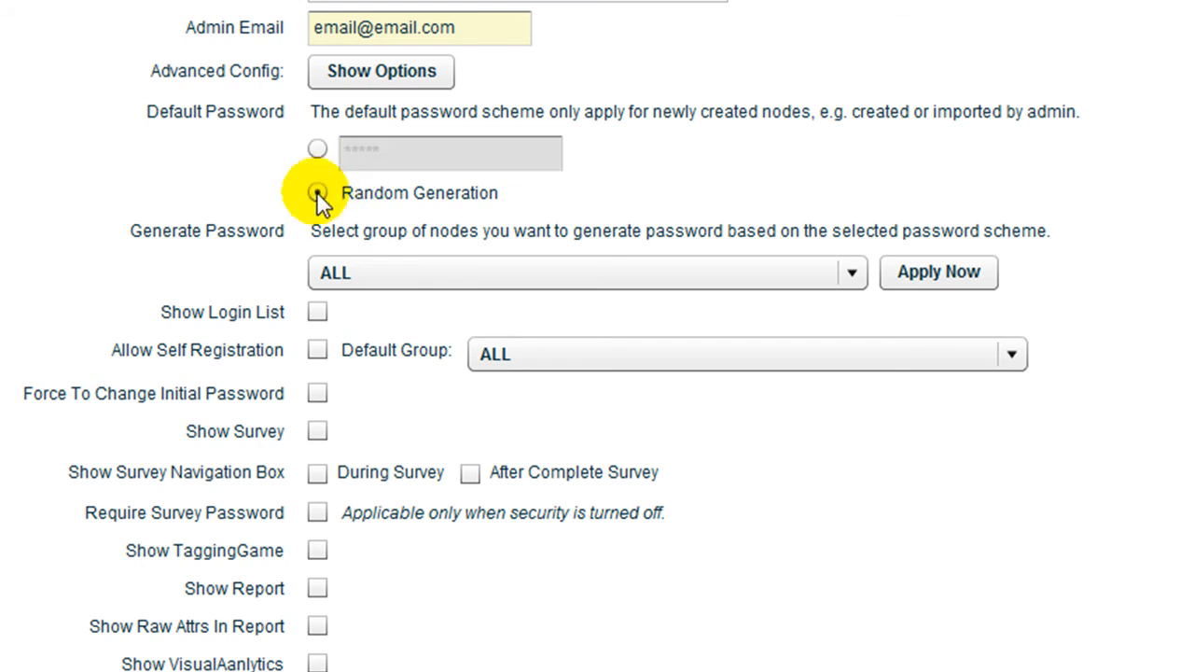
pyautogui.click(494, 274)
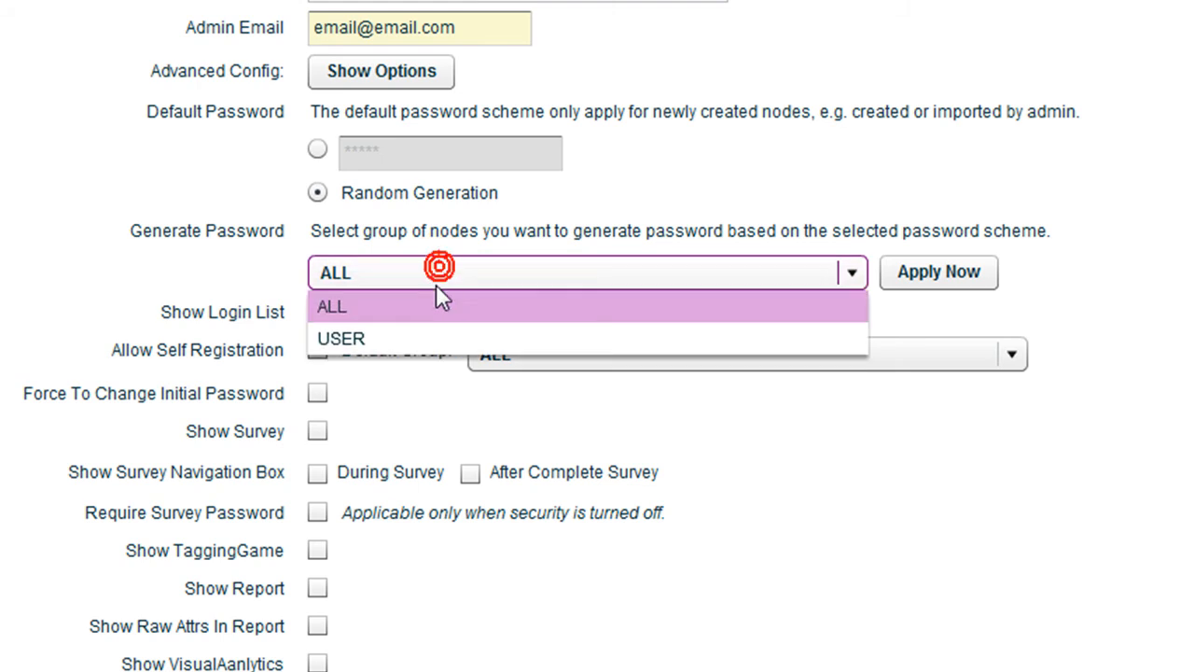
pyautogui.click(435, 308)
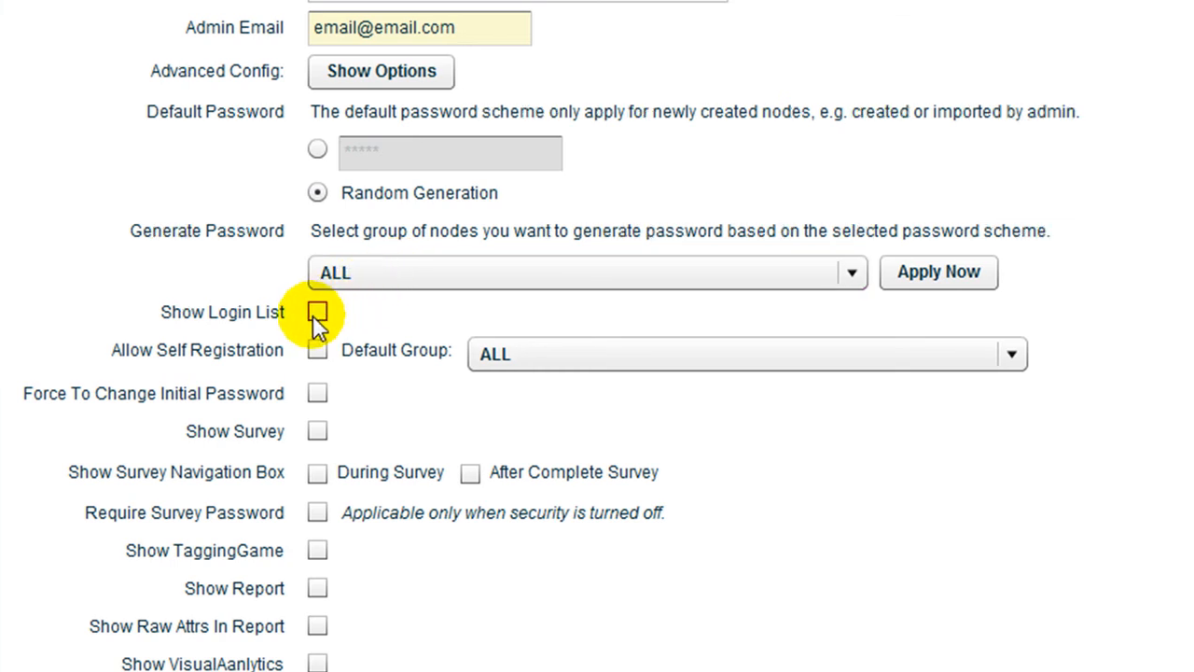
pyautogui.click(317, 313)
pyautogui.click(321, 312)
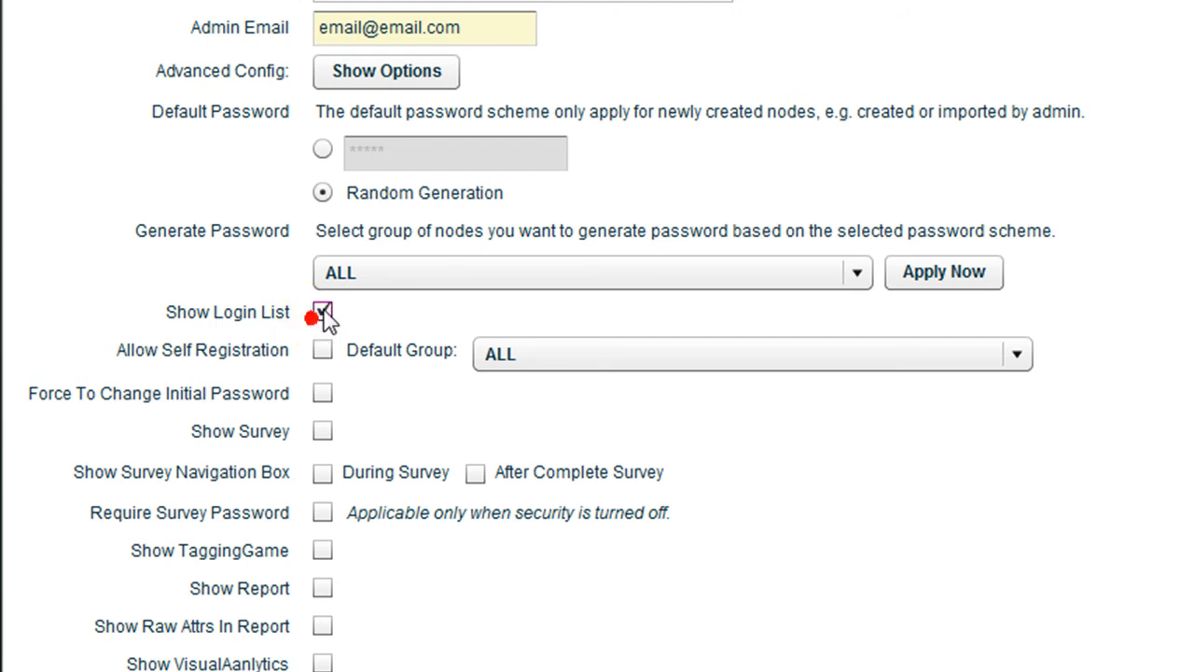
pyautogui.click(317, 349)
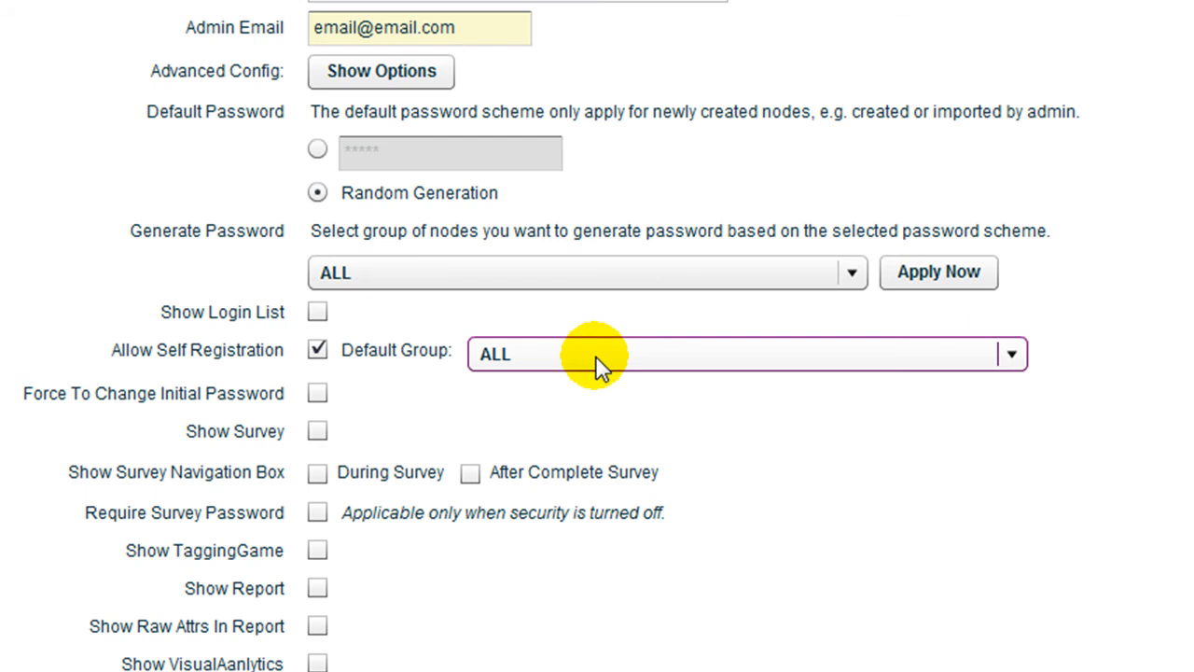
pyautogui.click(595, 356)
pyautogui.click(573, 390)
pyautogui.click(311, 349)
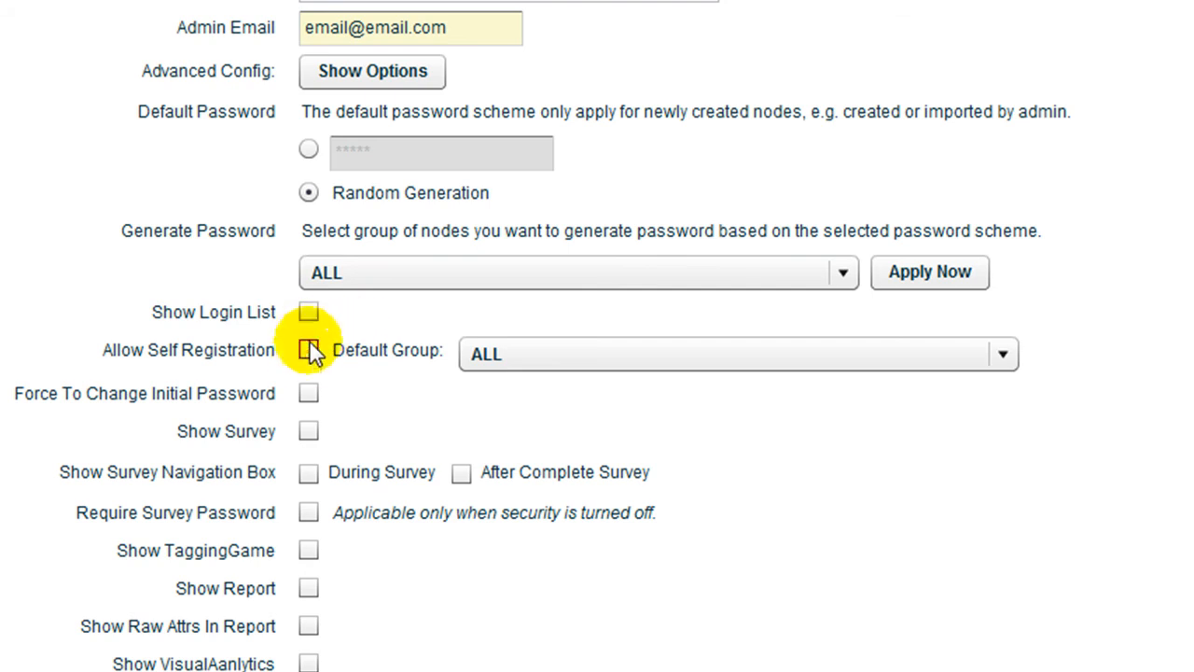
pyautogui.click(309, 393)
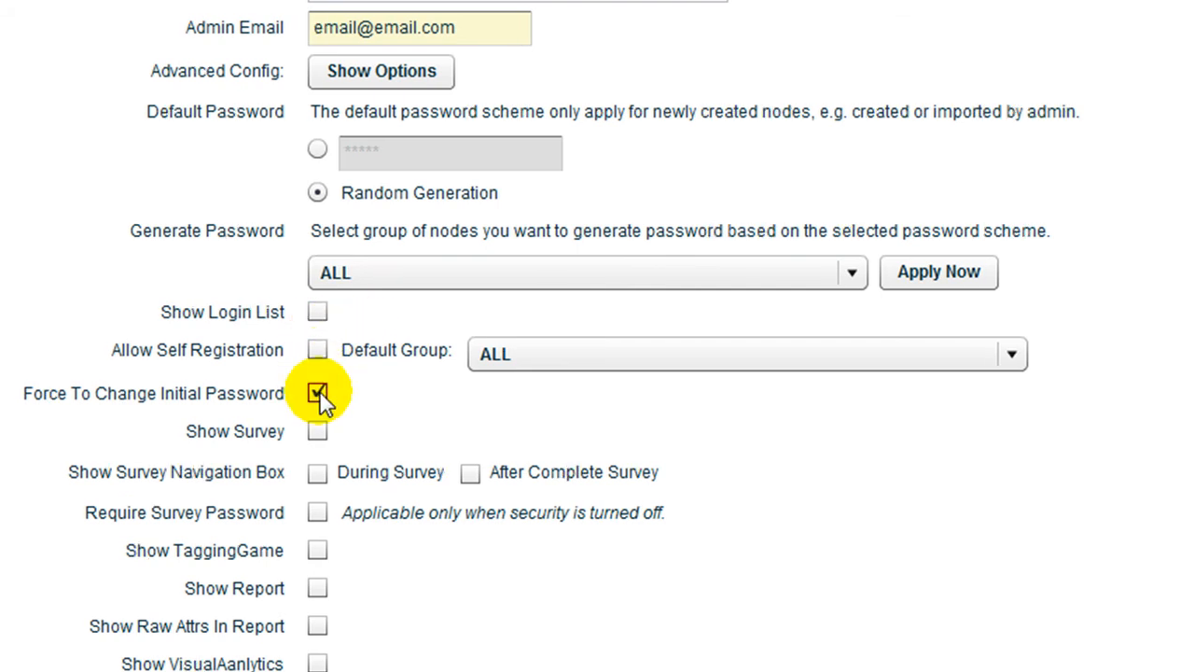
pyautogui.click(319, 392)
pyautogui.click(318, 432)
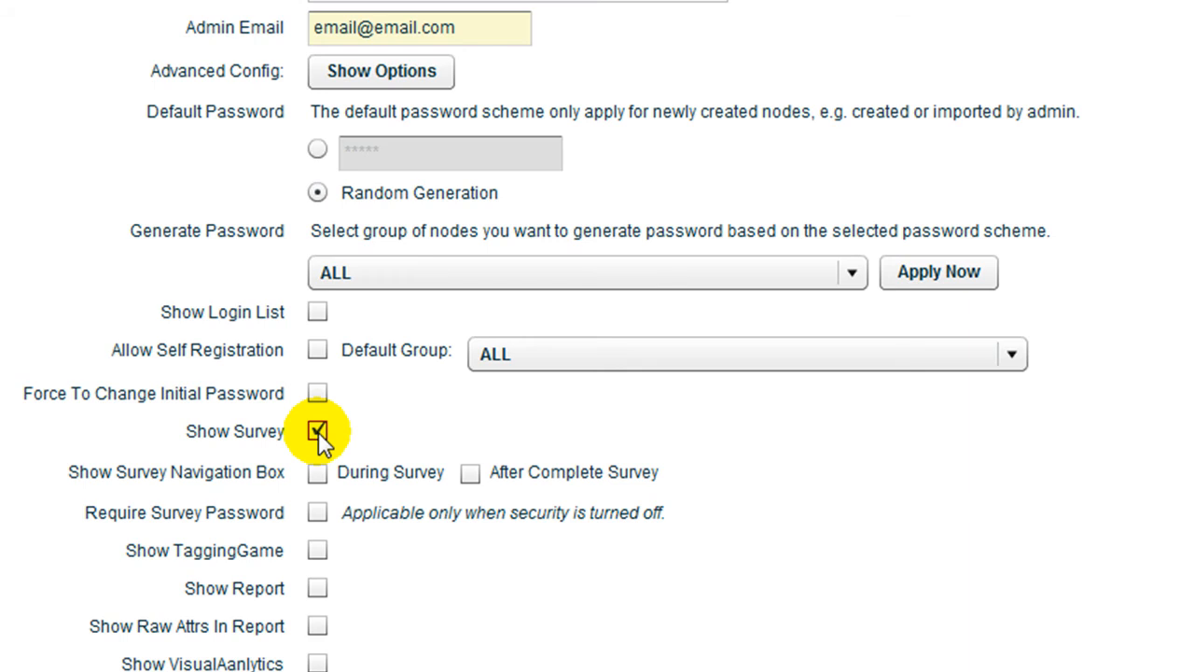
pyautogui.click(319, 432)
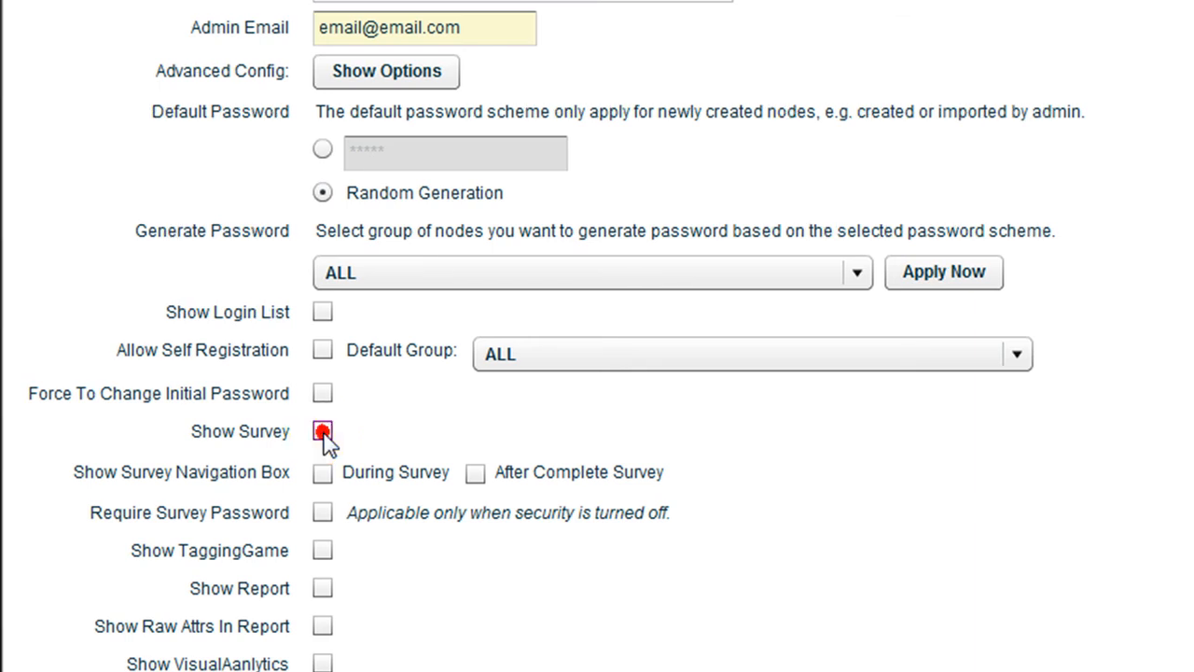
pyautogui.click(321, 472)
pyautogui.click(322, 472)
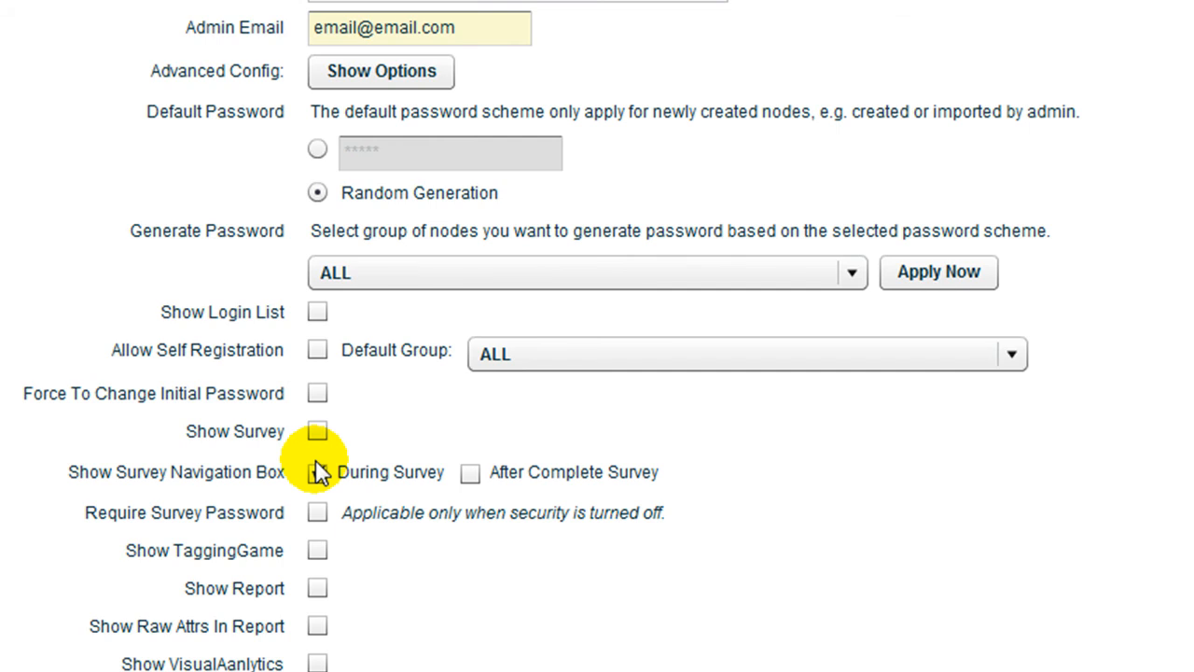
pyautogui.click(318, 472)
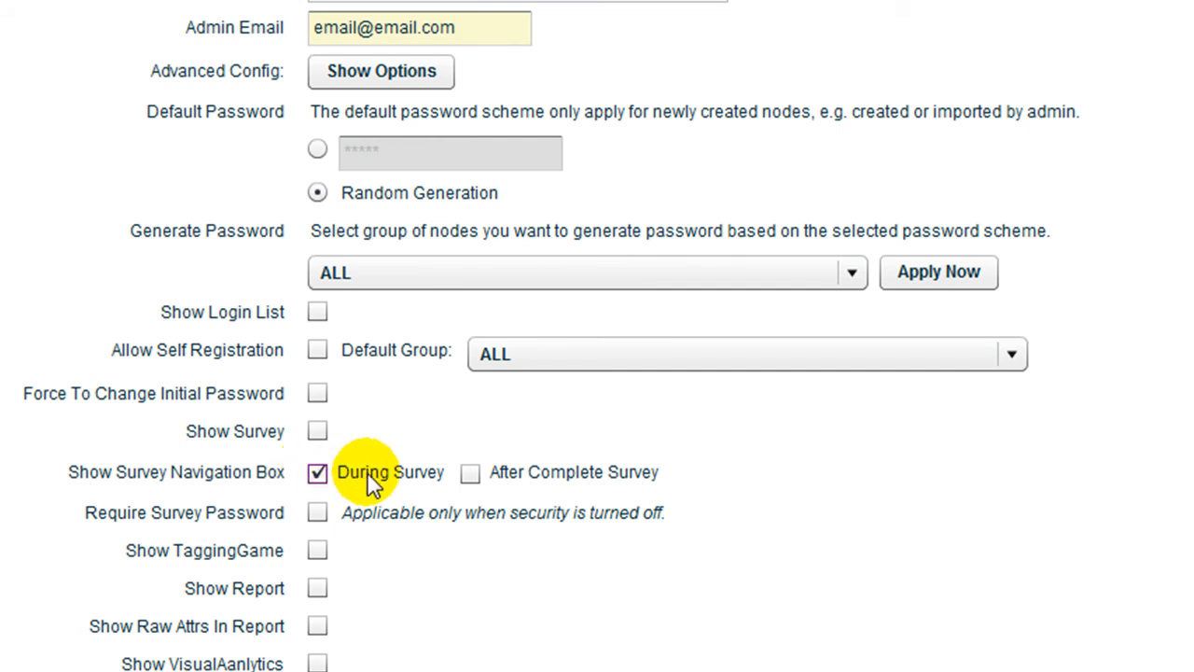
pyautogui.click(471, 473)
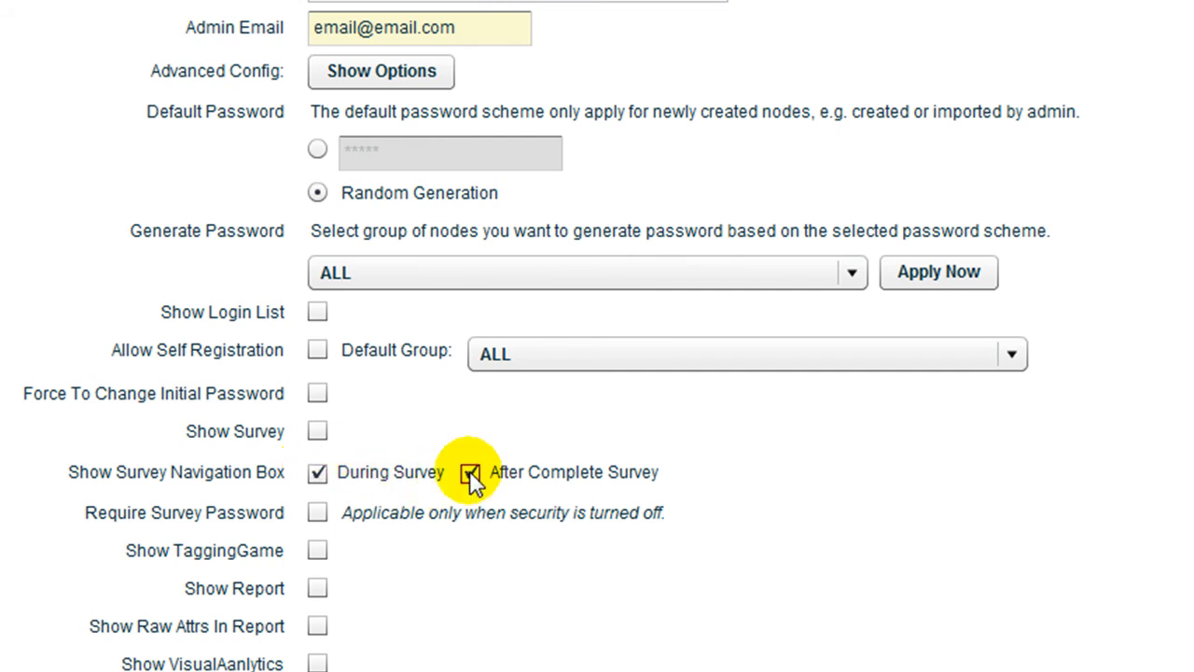
pyautogui.click(471, 473)
pyautogui.click(318, 472)
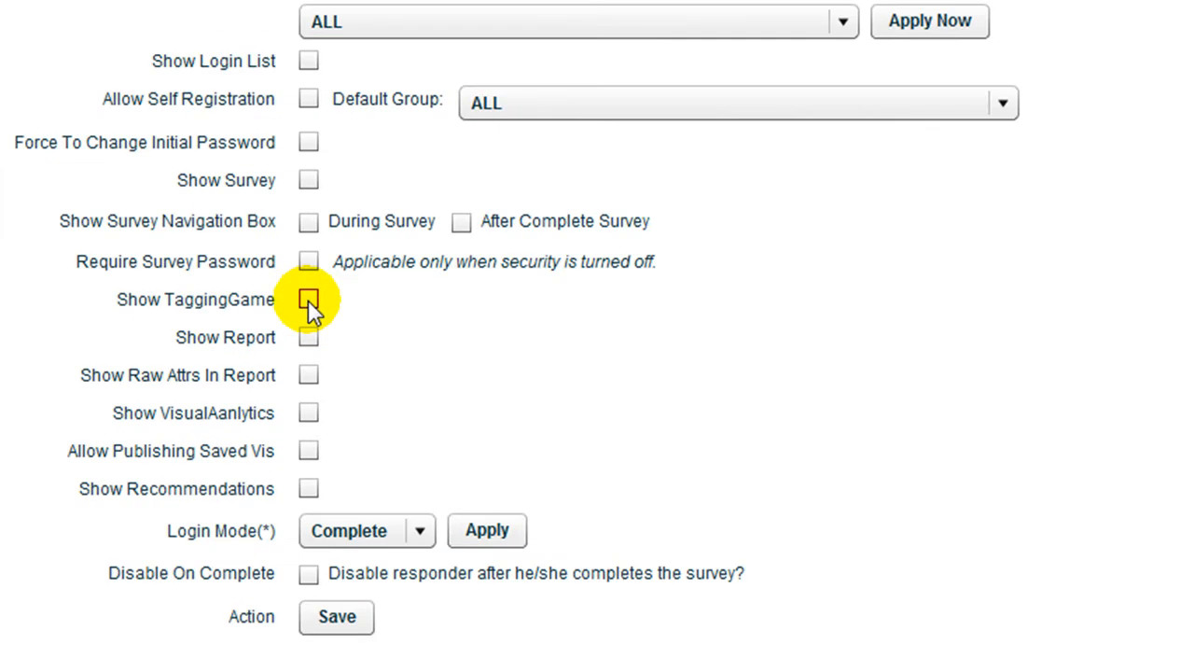
# Step: Turn on Show TaggingGame, Show Report, Show VisualAanlytics, Raw Attrs In Report, Publishing Saved Vis and Show Recommendations
pyautogui.click(383, 424)
pyautogui.click(308, 337)
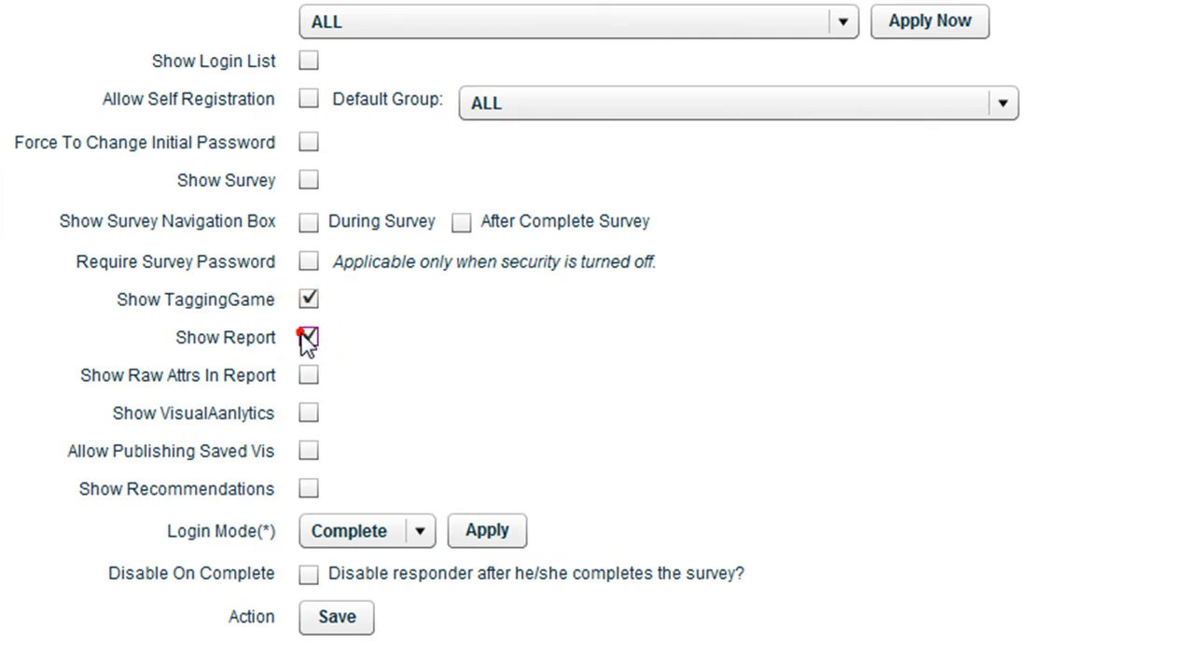
pyautogui.click(313, 418)
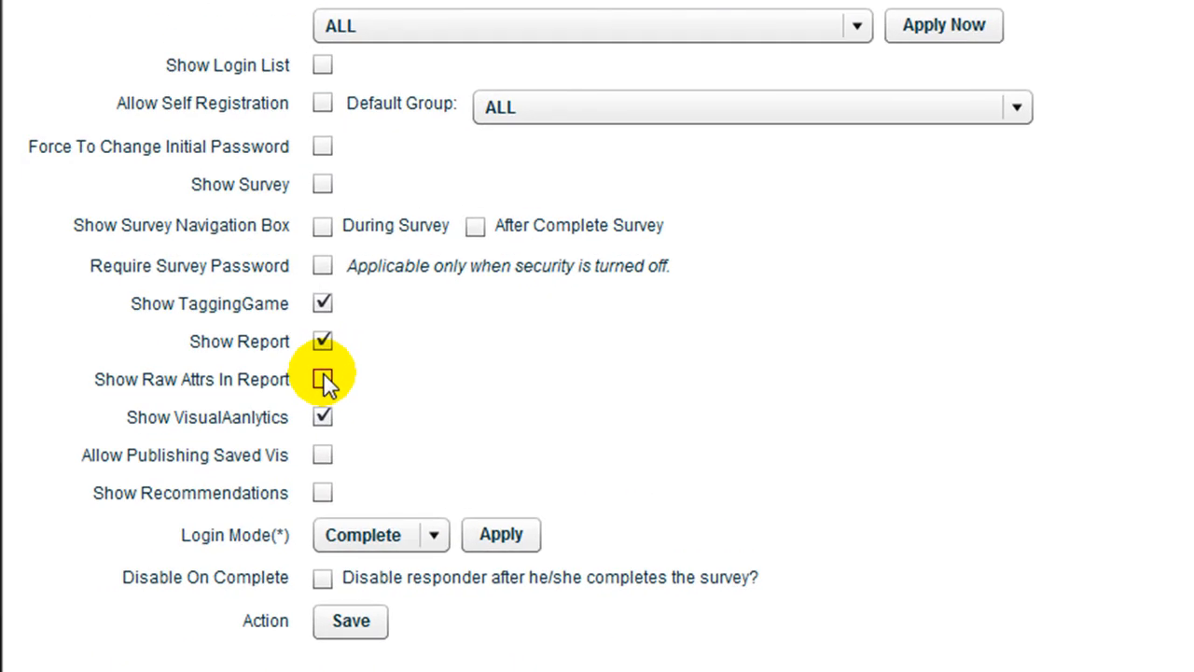
pyautogui.click(322, 378)
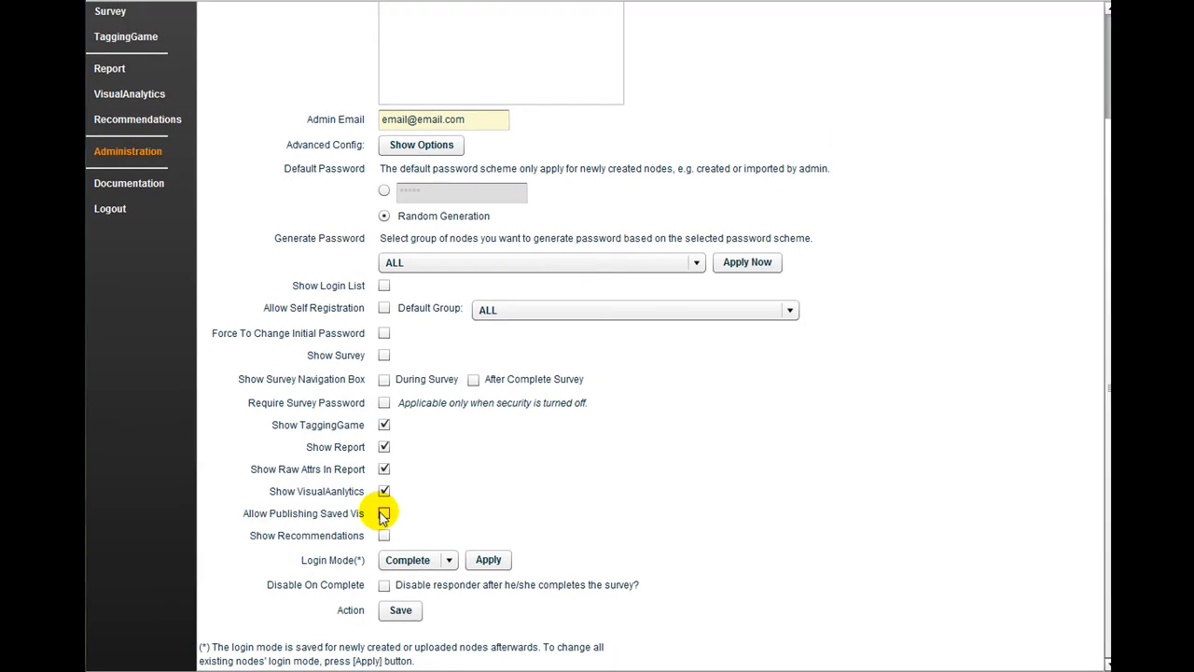
pyautogui.click(383, 514)
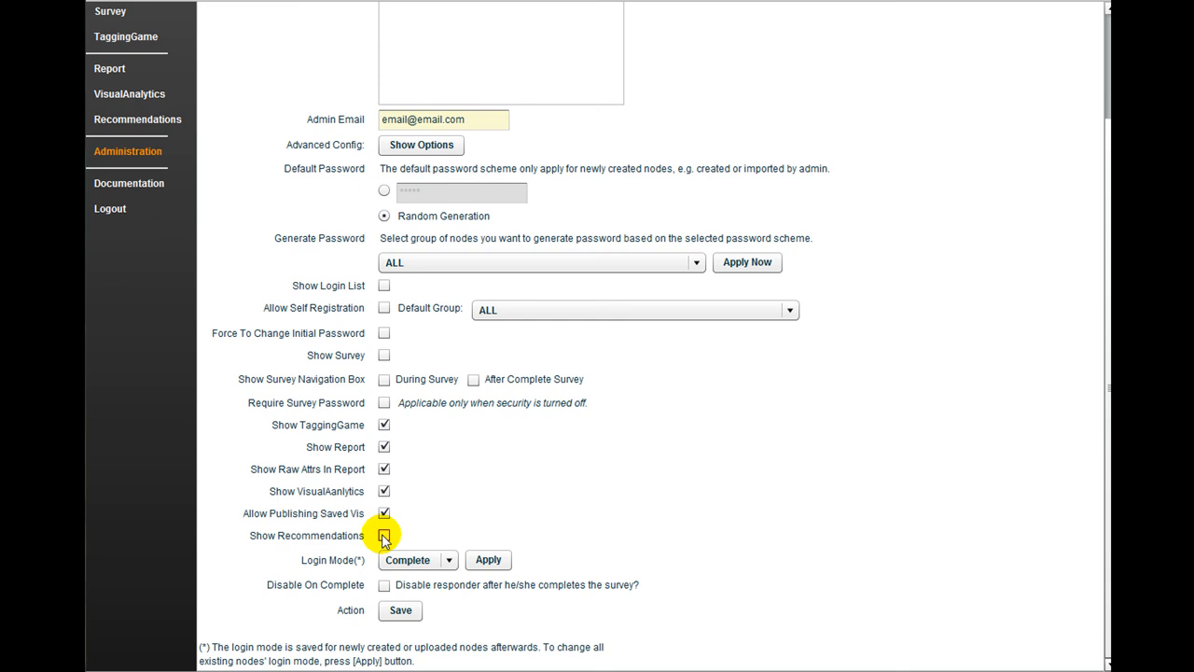
pyautogui.click(383, 537)
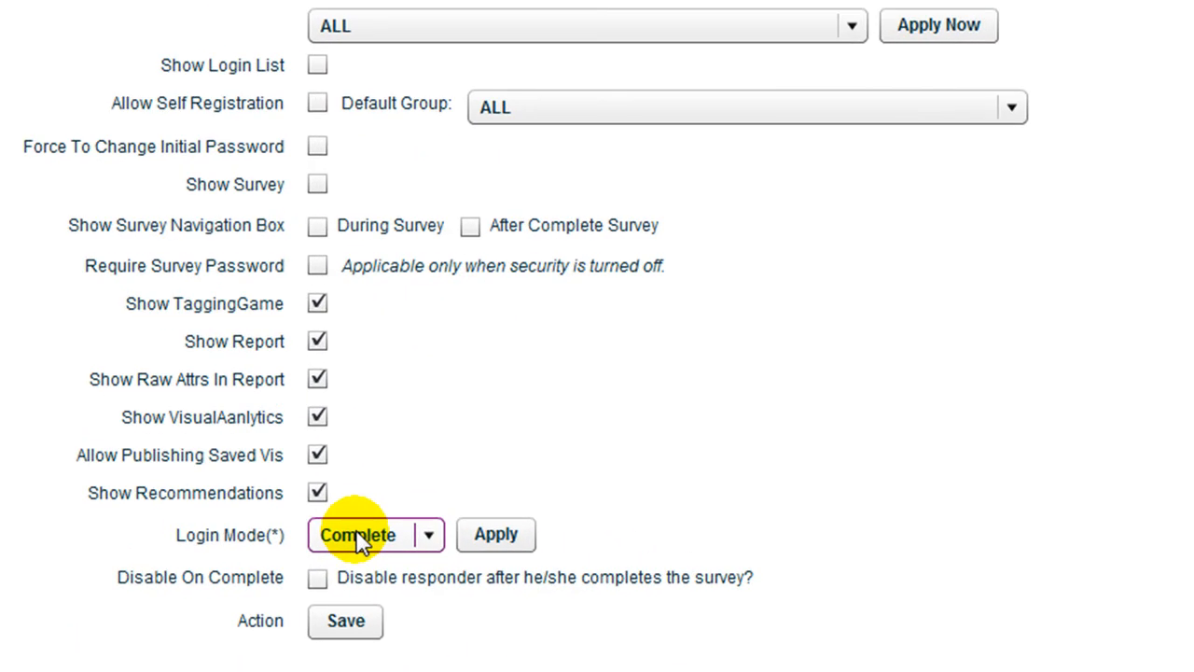
# Step: Set Login Mode to Survey, enable Disable On Complete, save, and dismiss the survey-not-enabled warning
pyautogui.click(360, 539)
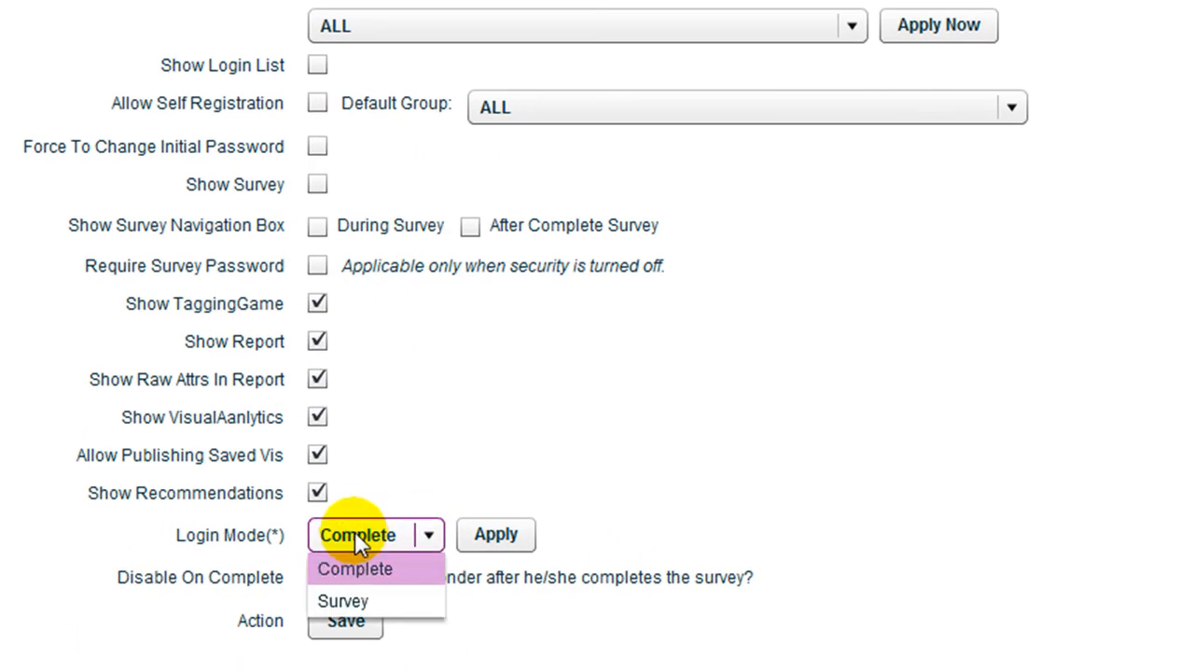
pyautogui.click(360, 567)
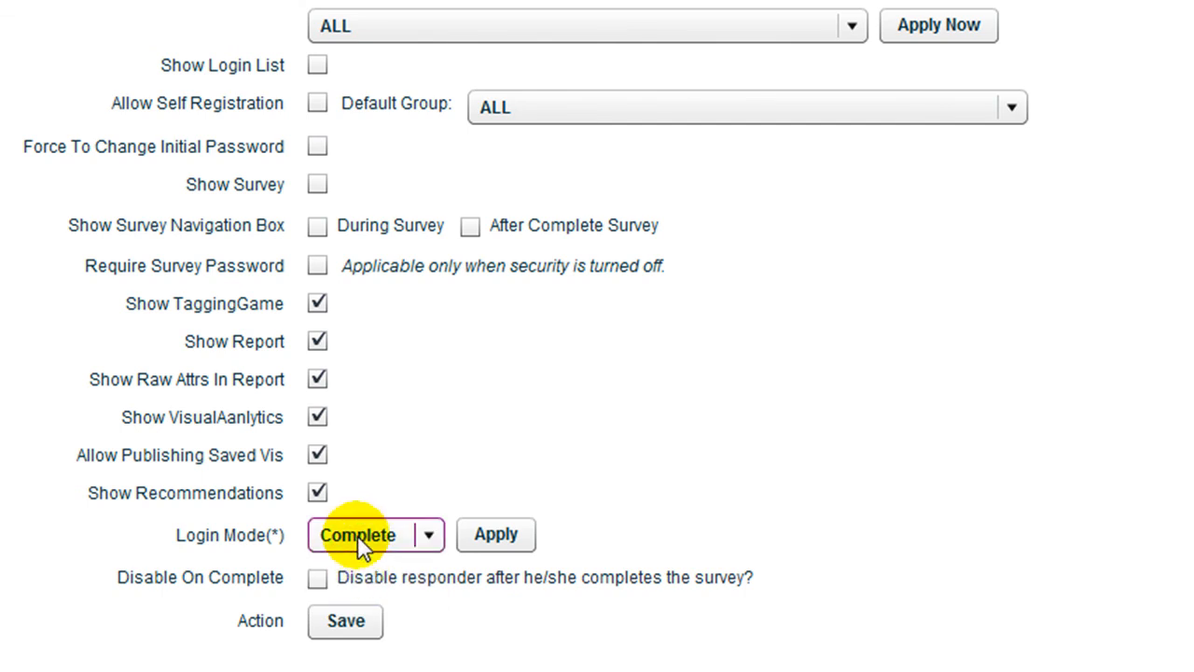
pyautogui.click(357, 534)
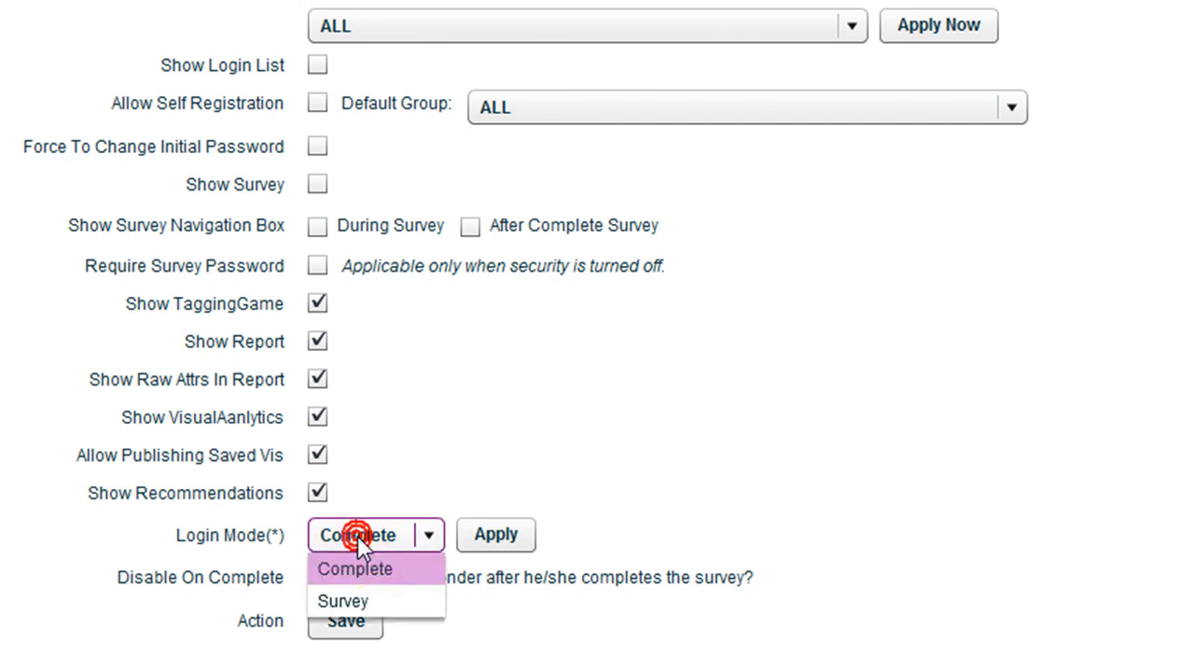
pyautogui.click(347, 597)
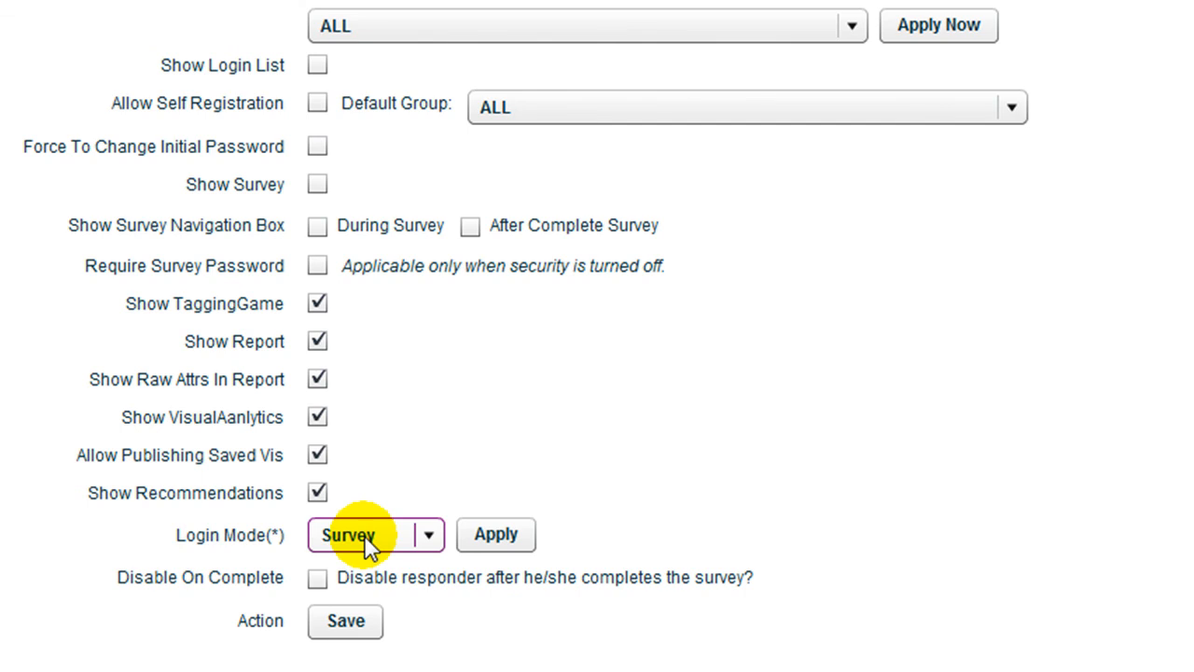
pyautogui.click(318, 577)
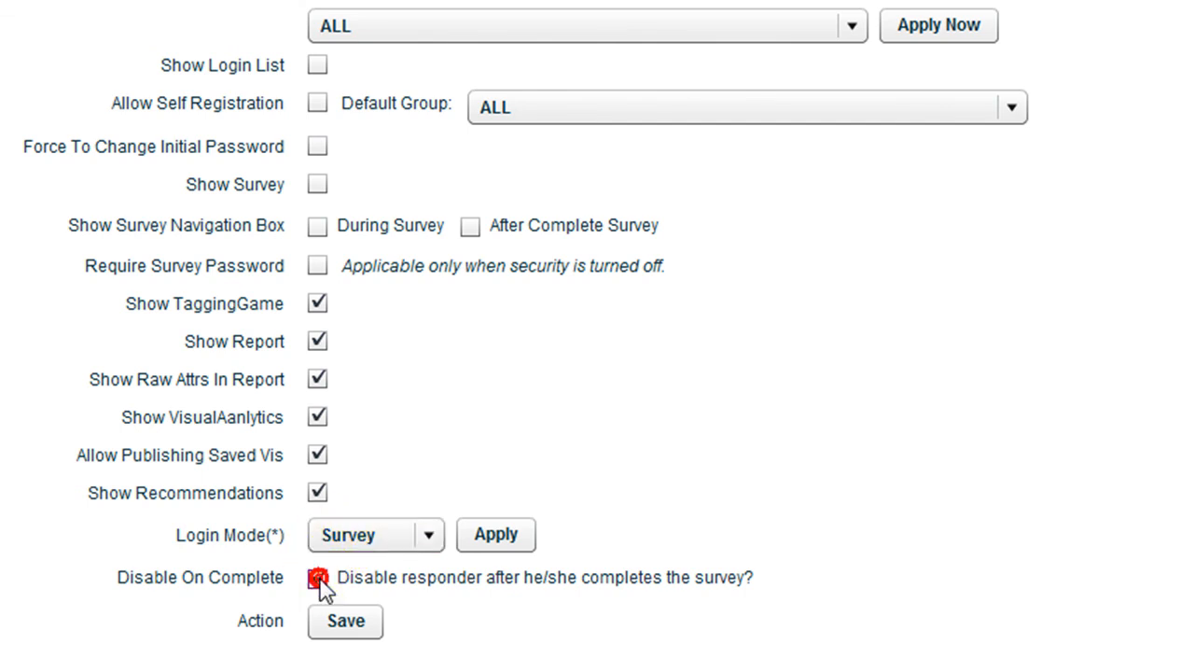
pyautogui.click(349, 618)
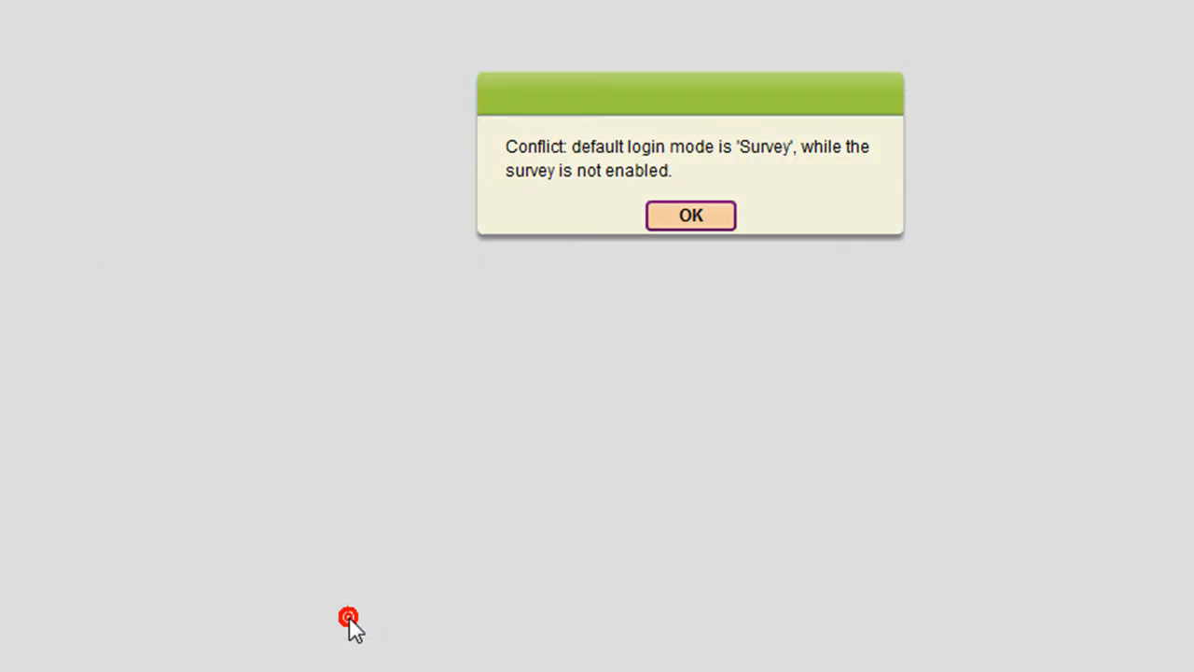
pyautogui.click(695, 218)
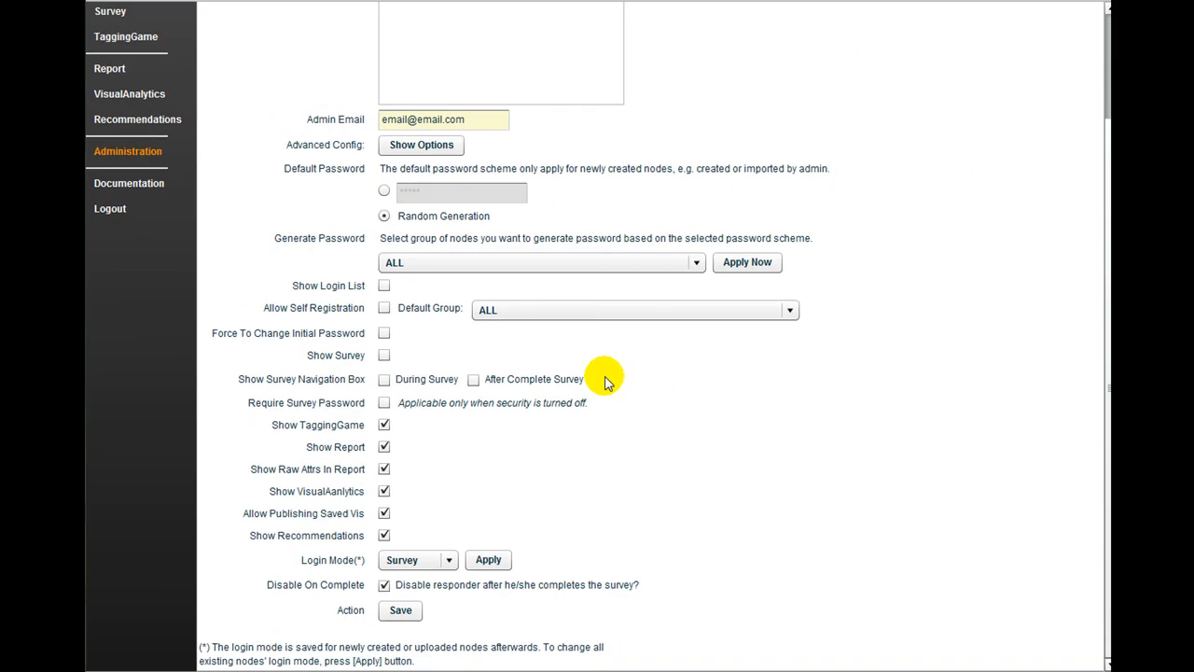